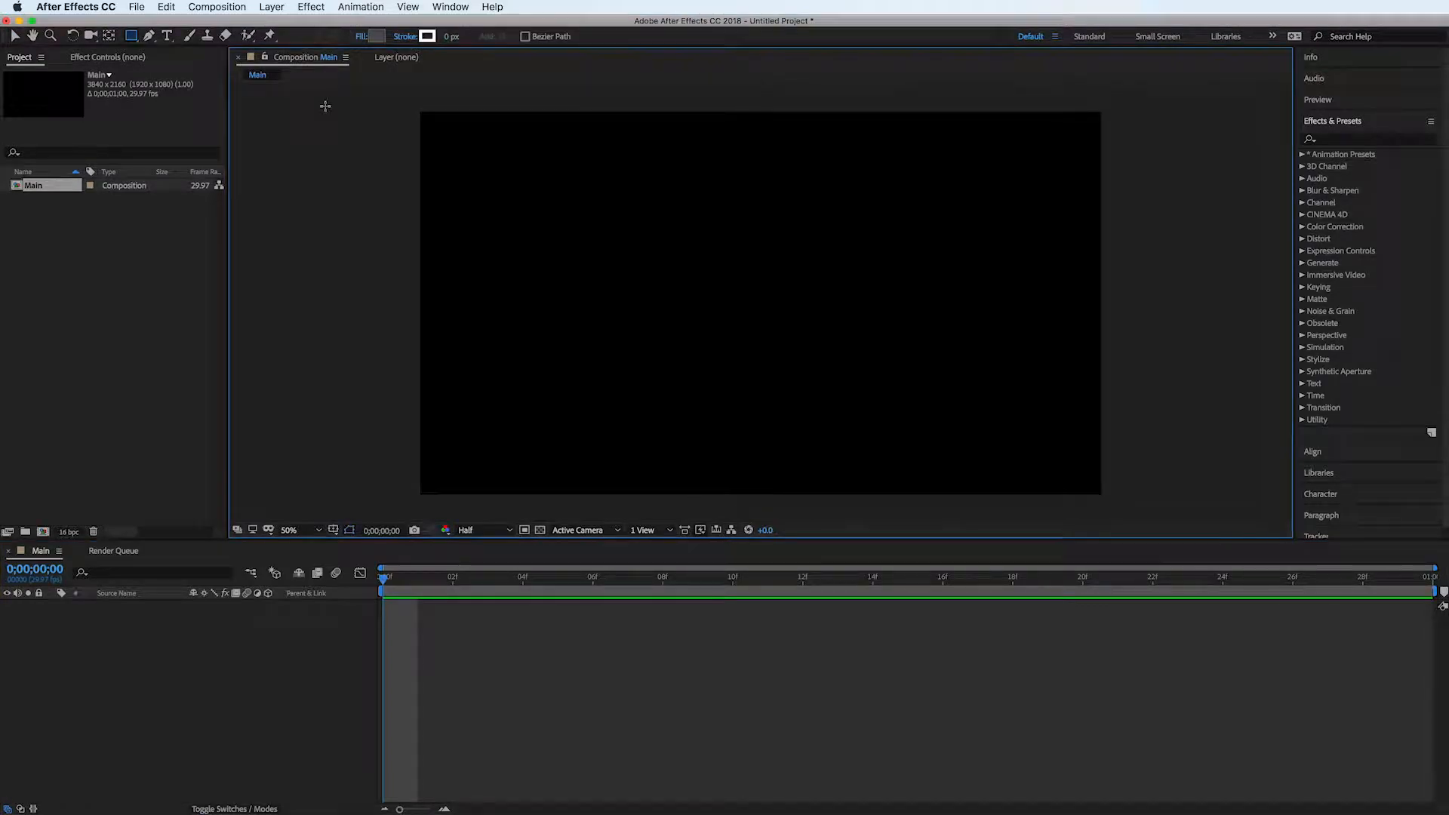
Draw a rectangle shape with fill 505050 covering the whole Main composition.
click(376, 38)
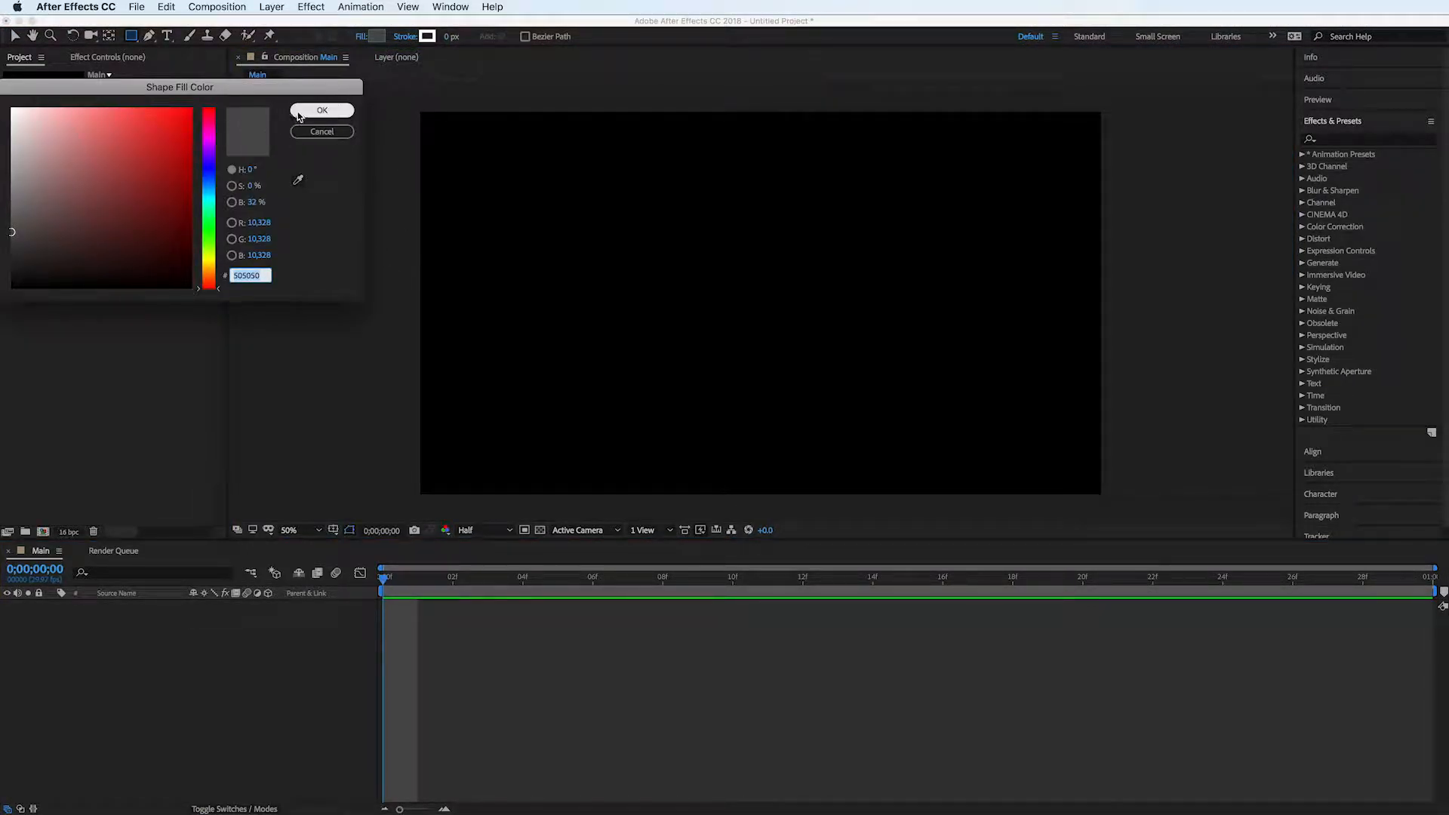
click(323, 110)
drag(415, 109, 1108, 504)
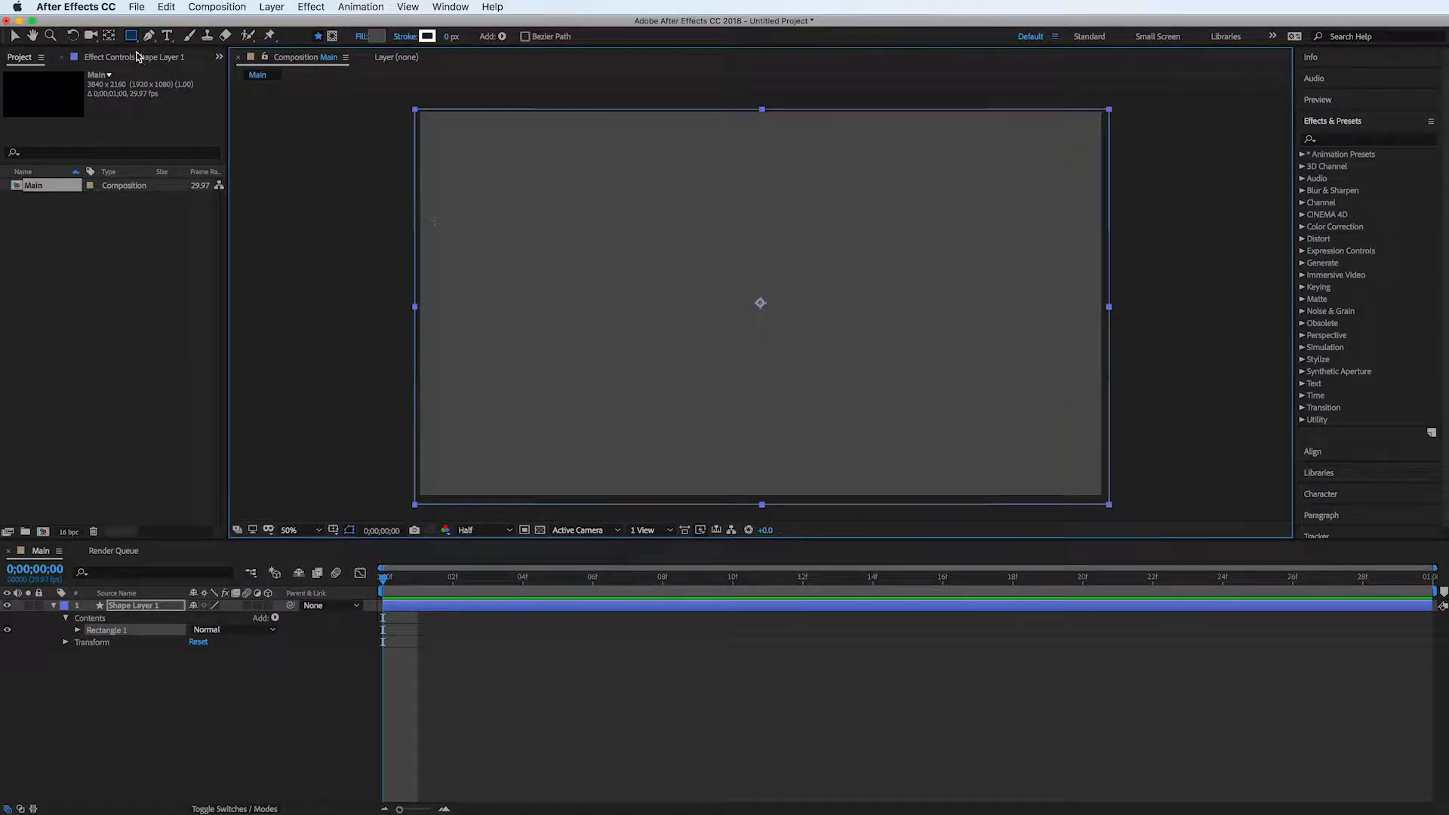
click(16, 37)
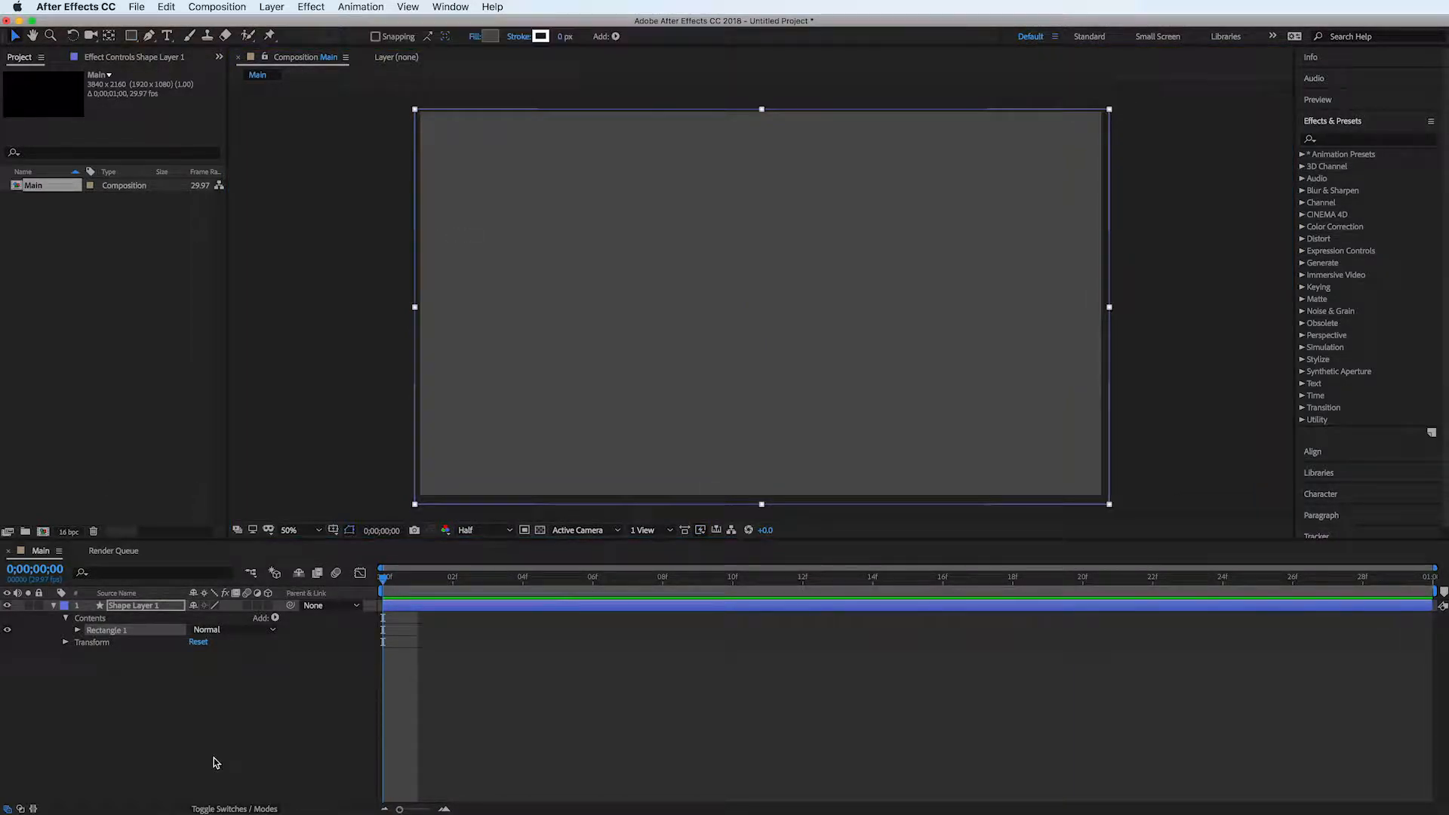
Move the shape layer off the frame's right side to X position 5880 and keyframe Position at frame 0.
click(52, 605)
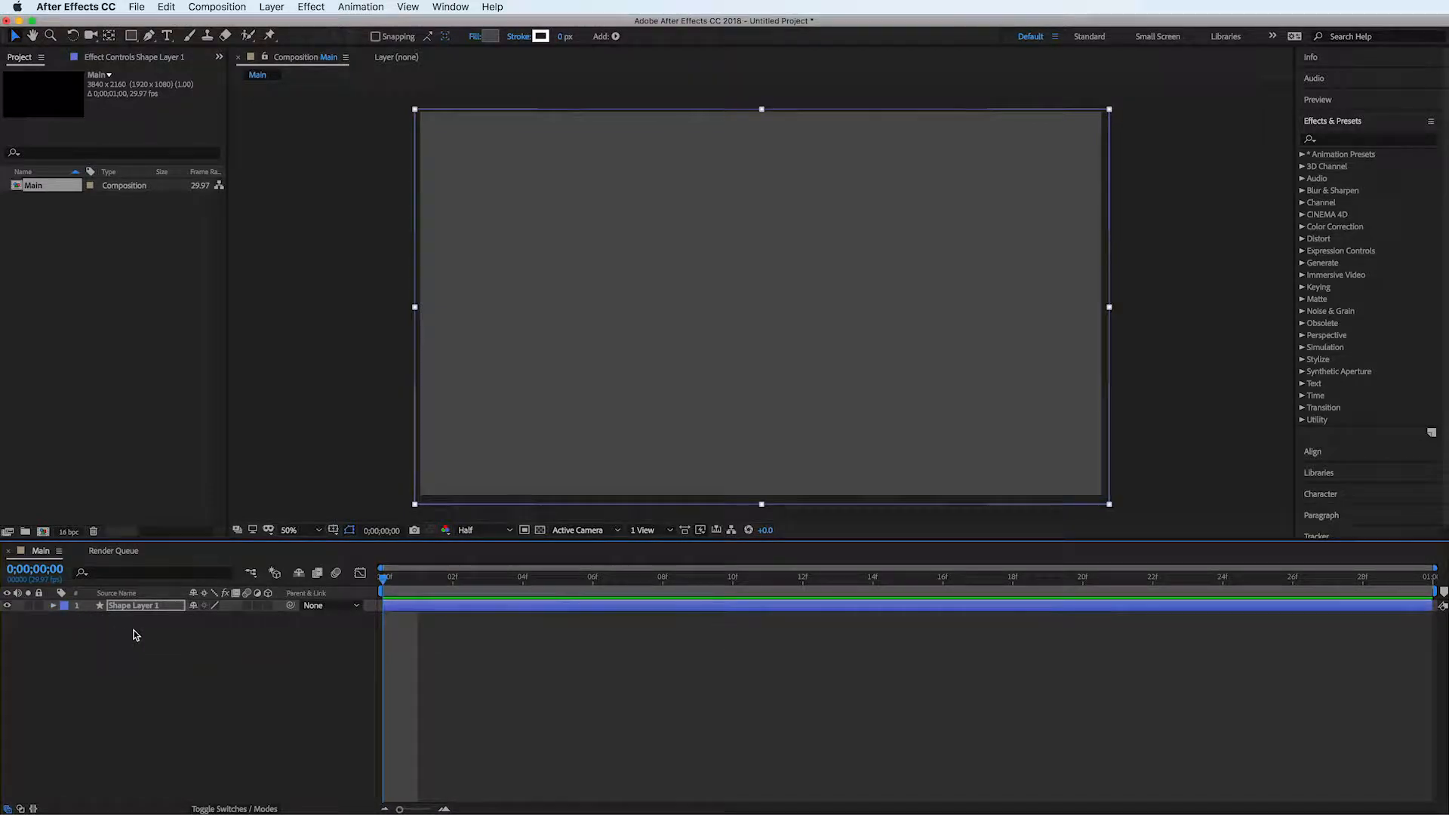
click(138, 606)
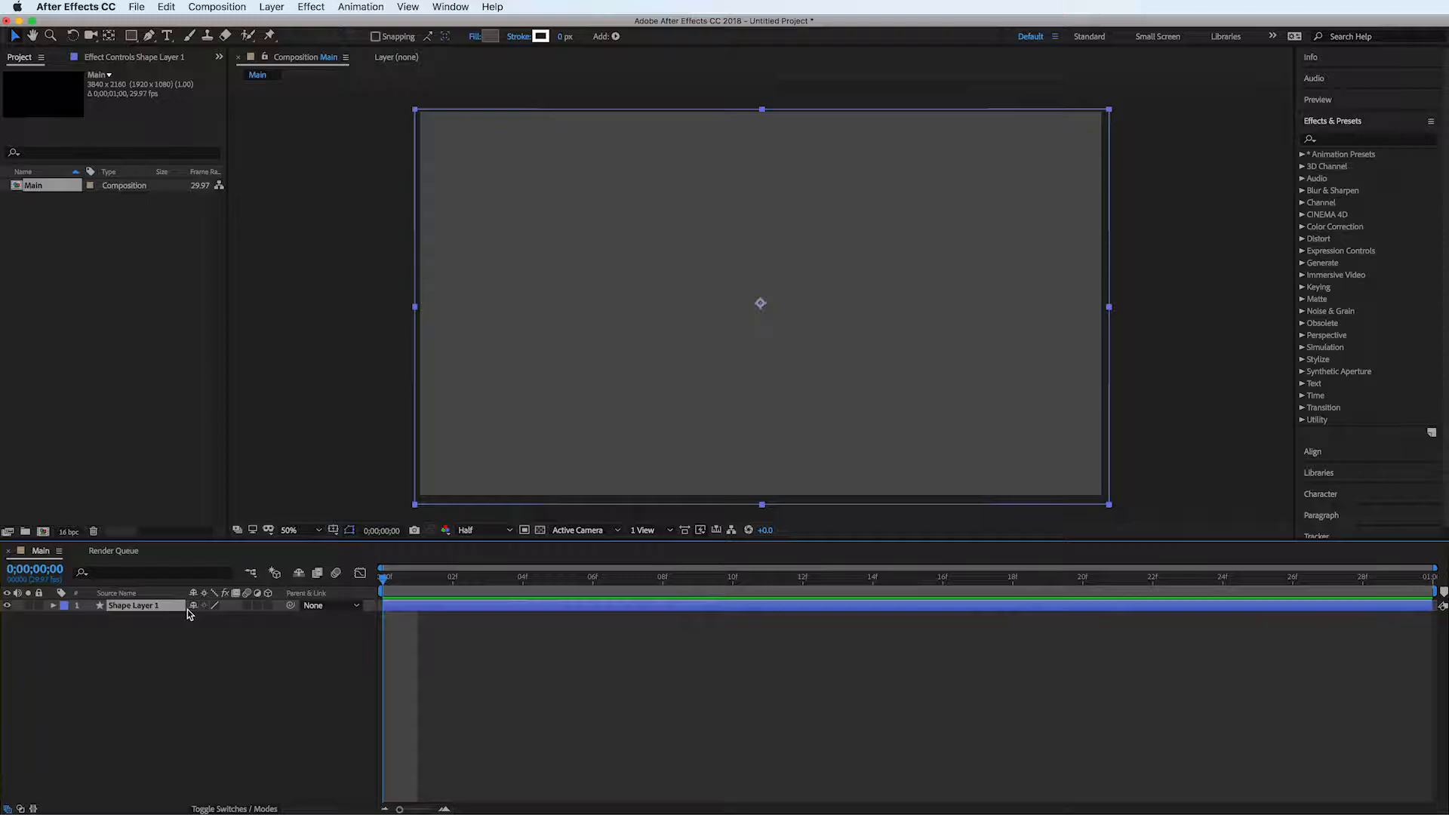
key(p)
drag(196, 622, 505, 650)
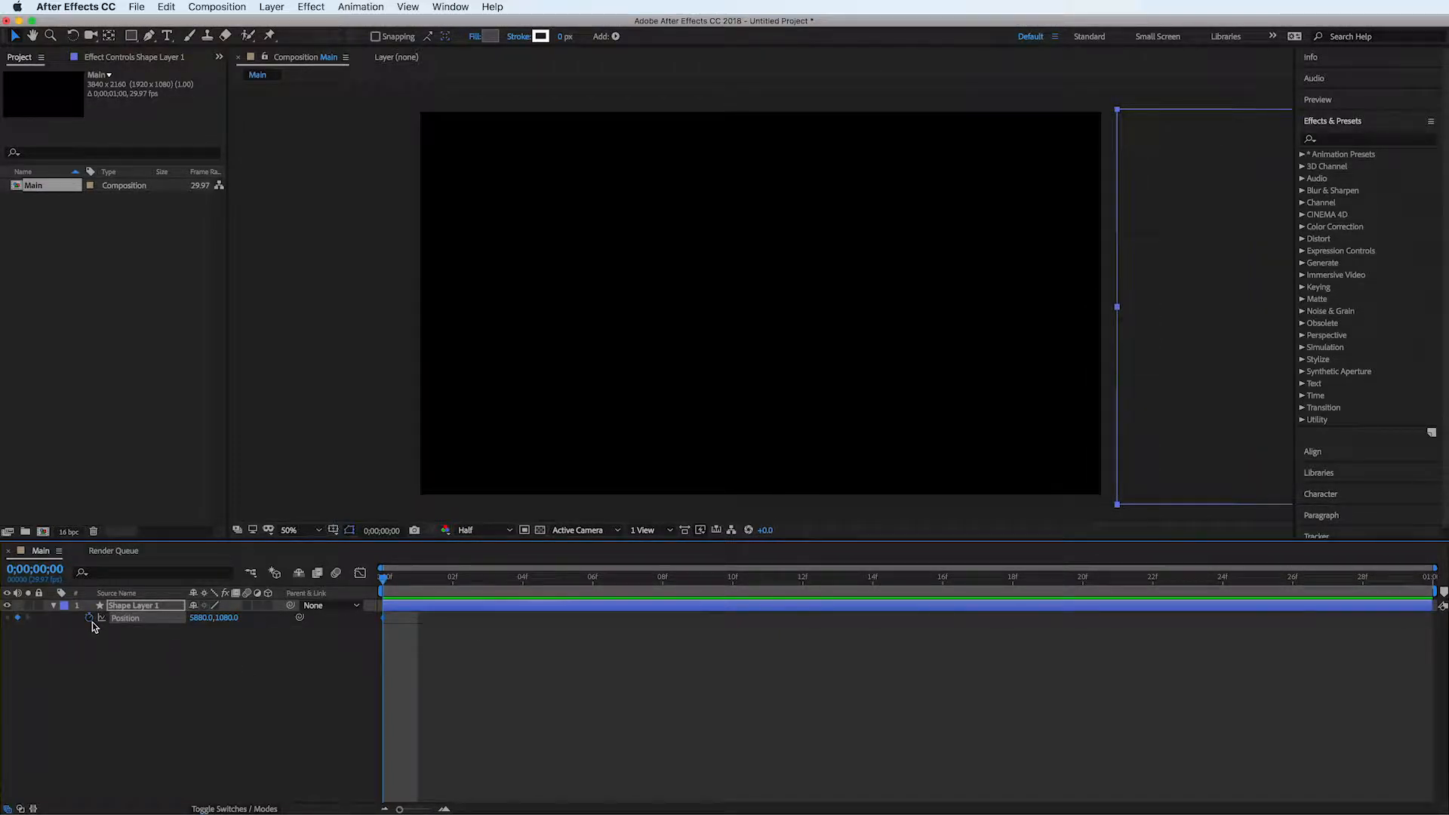
Keyframe the shape layer's X position at -2087 at frame 13, beyond the composition's left side.
drag(386, 579, 836, 589)
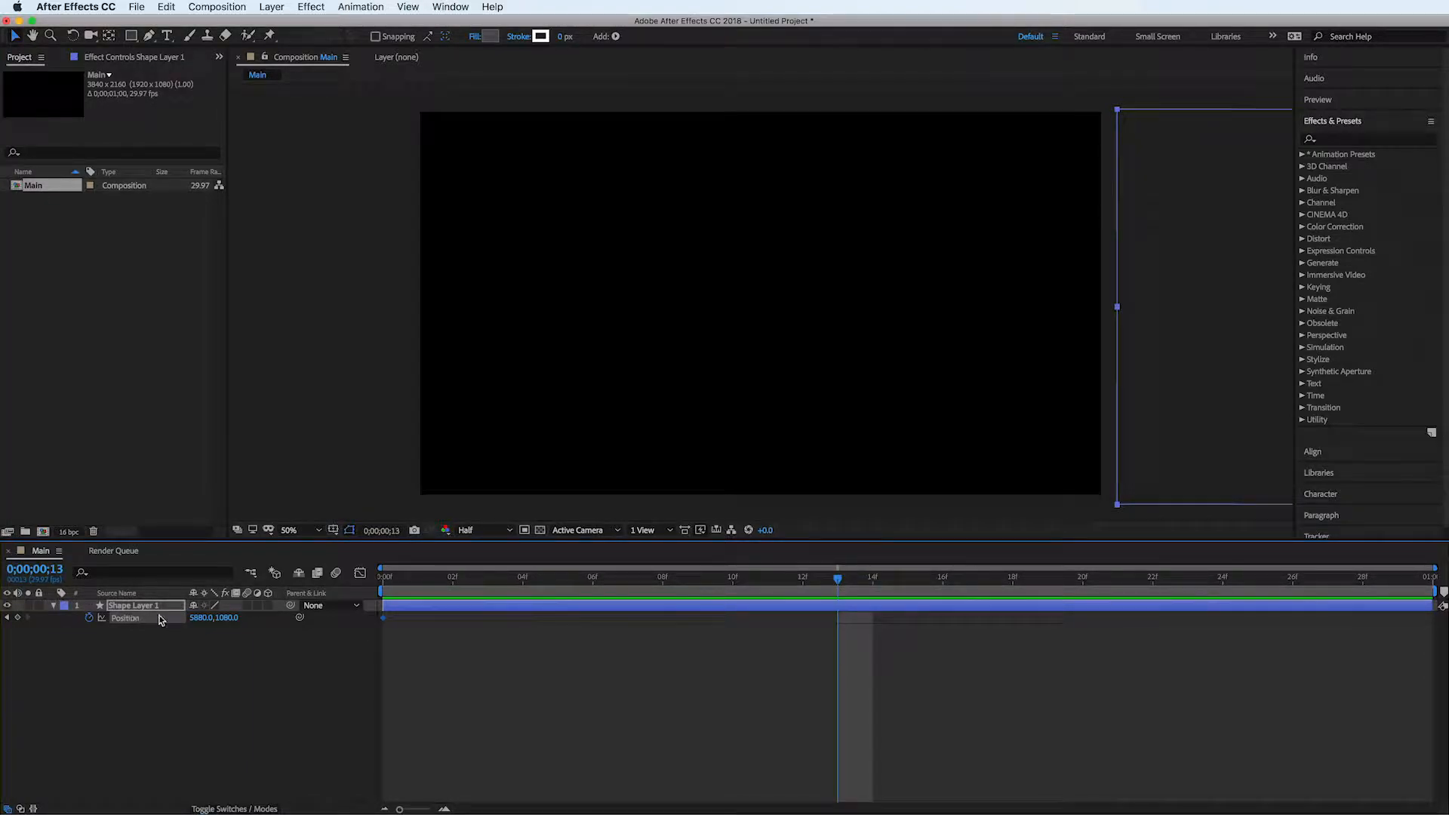
drag(198, 618, 85, 638)
click(140, 673)
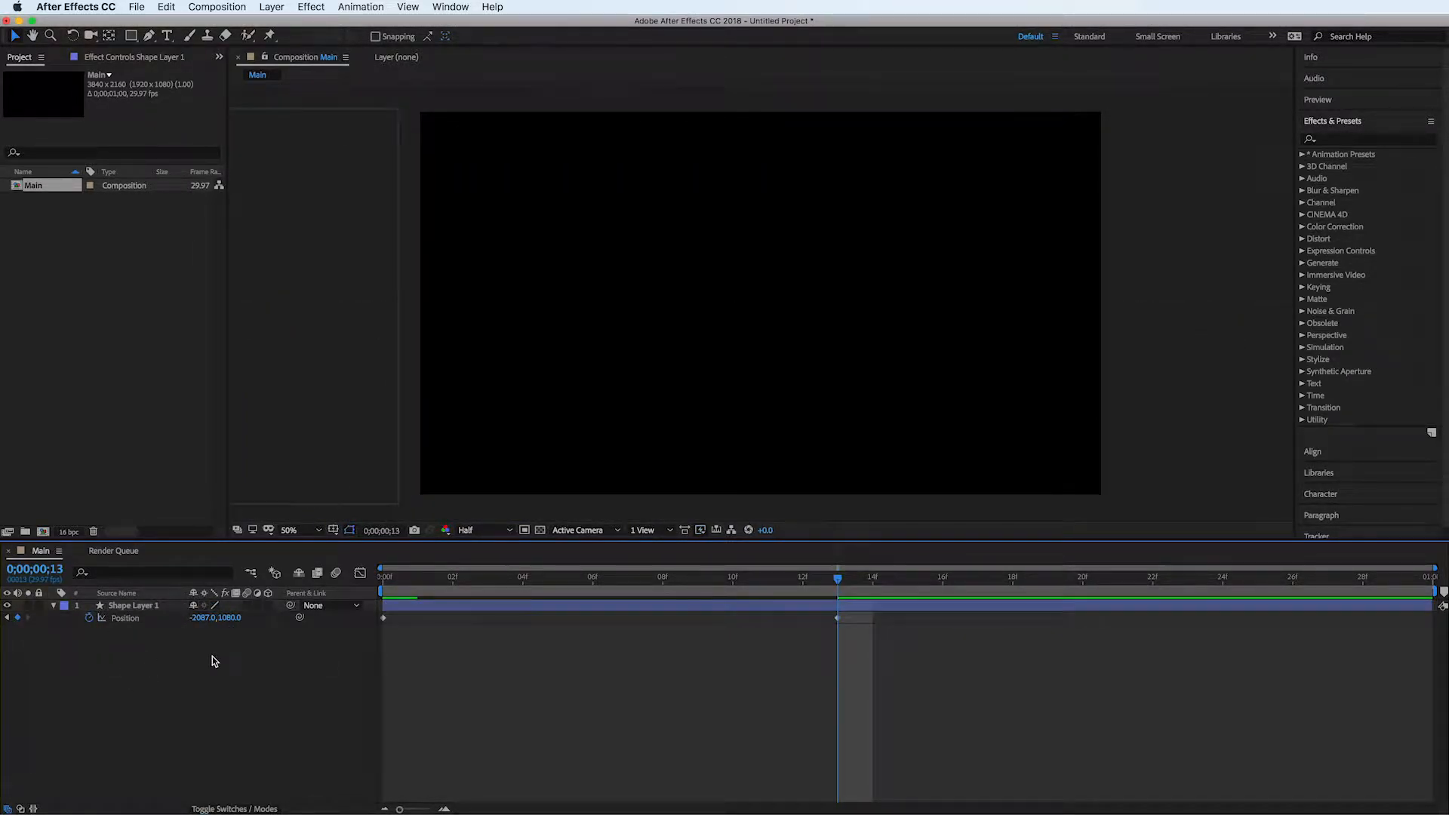
Enable motion blur on Shape Layer 1 and duplicate the layer.
drag(836, 579, 358, 593)
click(248, 605)
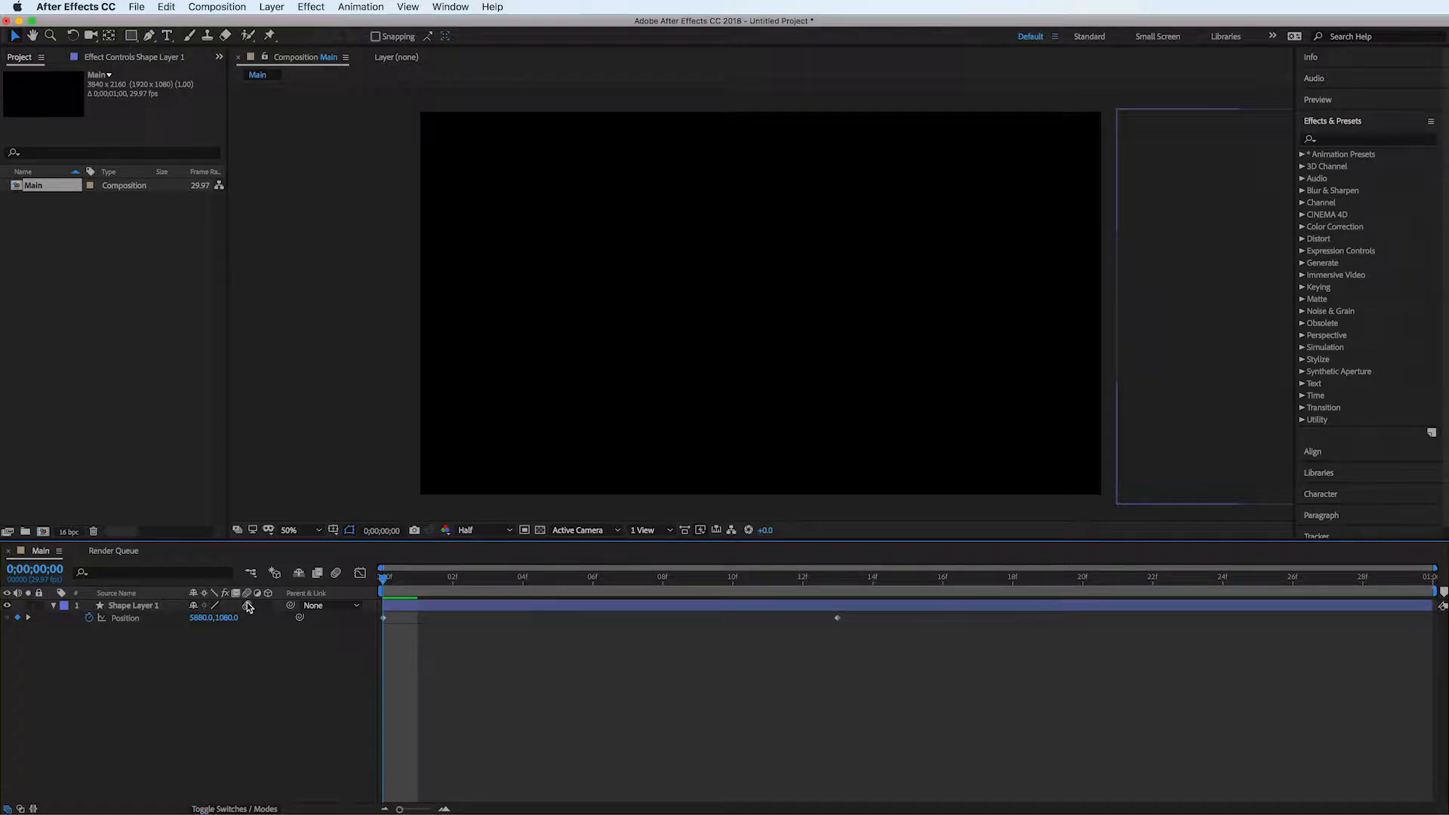
click(487, 606)
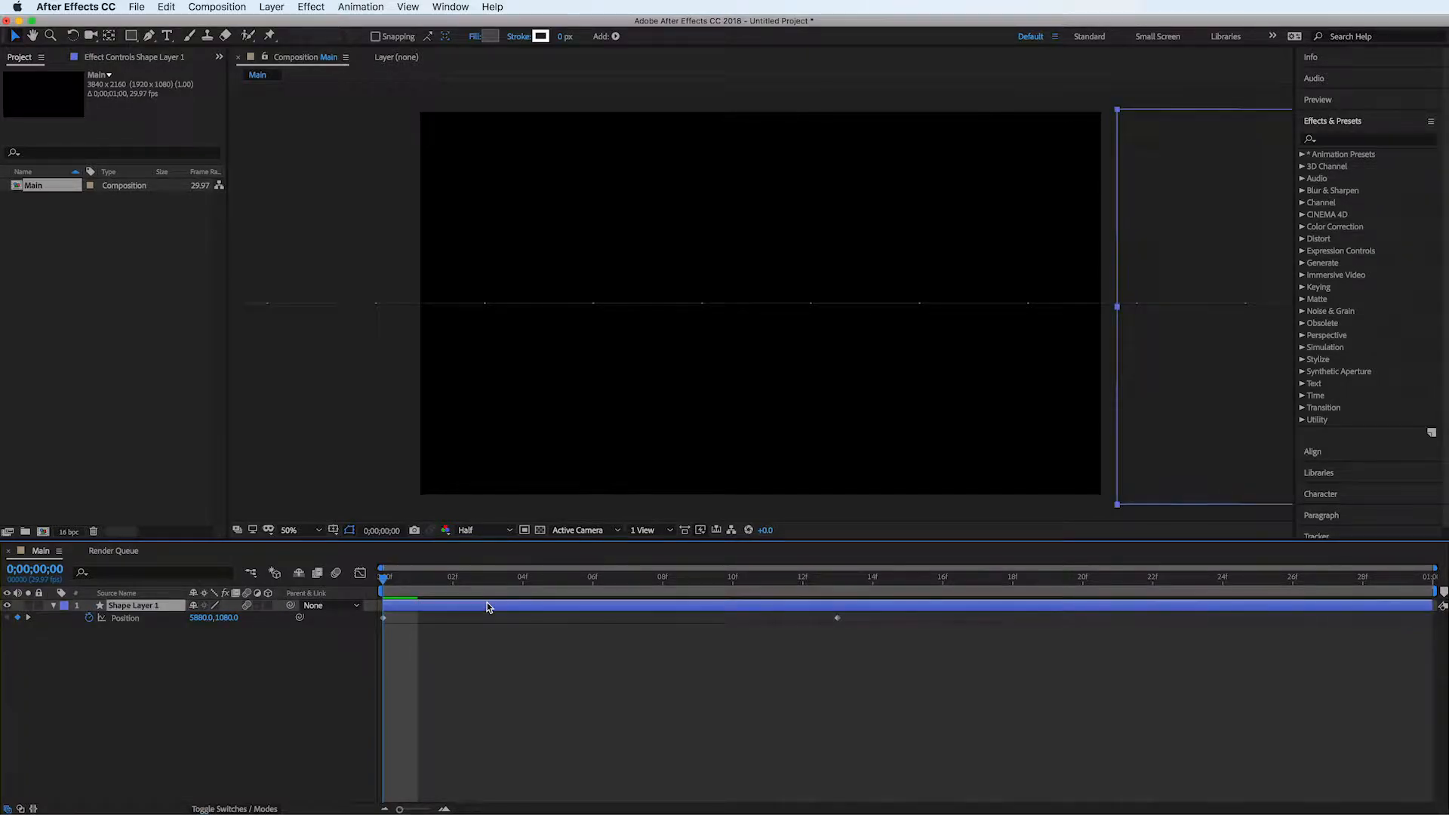
key(super+d)
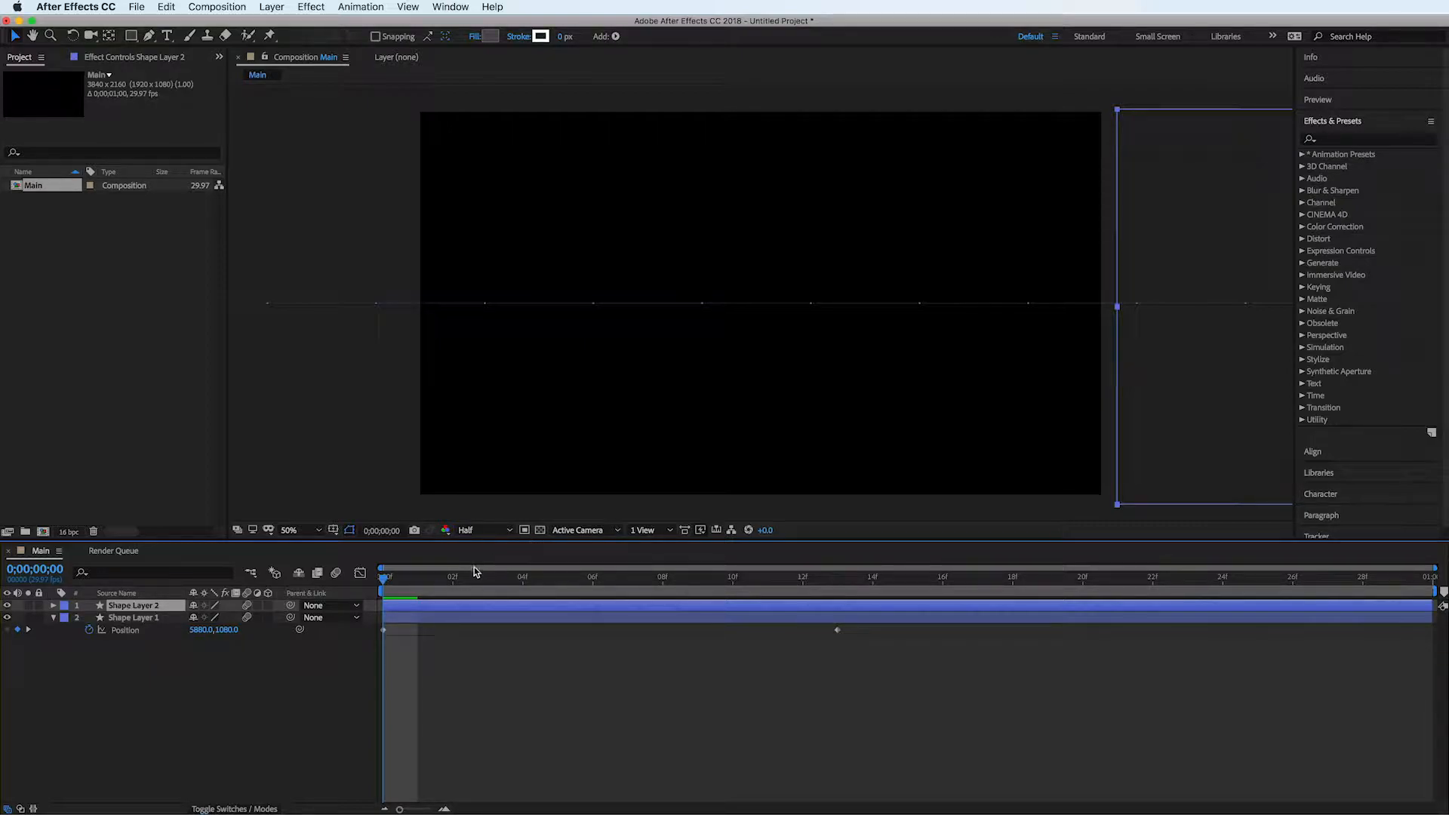
Change the fill of Shape Layer 1, beneath the duplicate, to a lighter gray.
drag(398, 586, 663, 581)
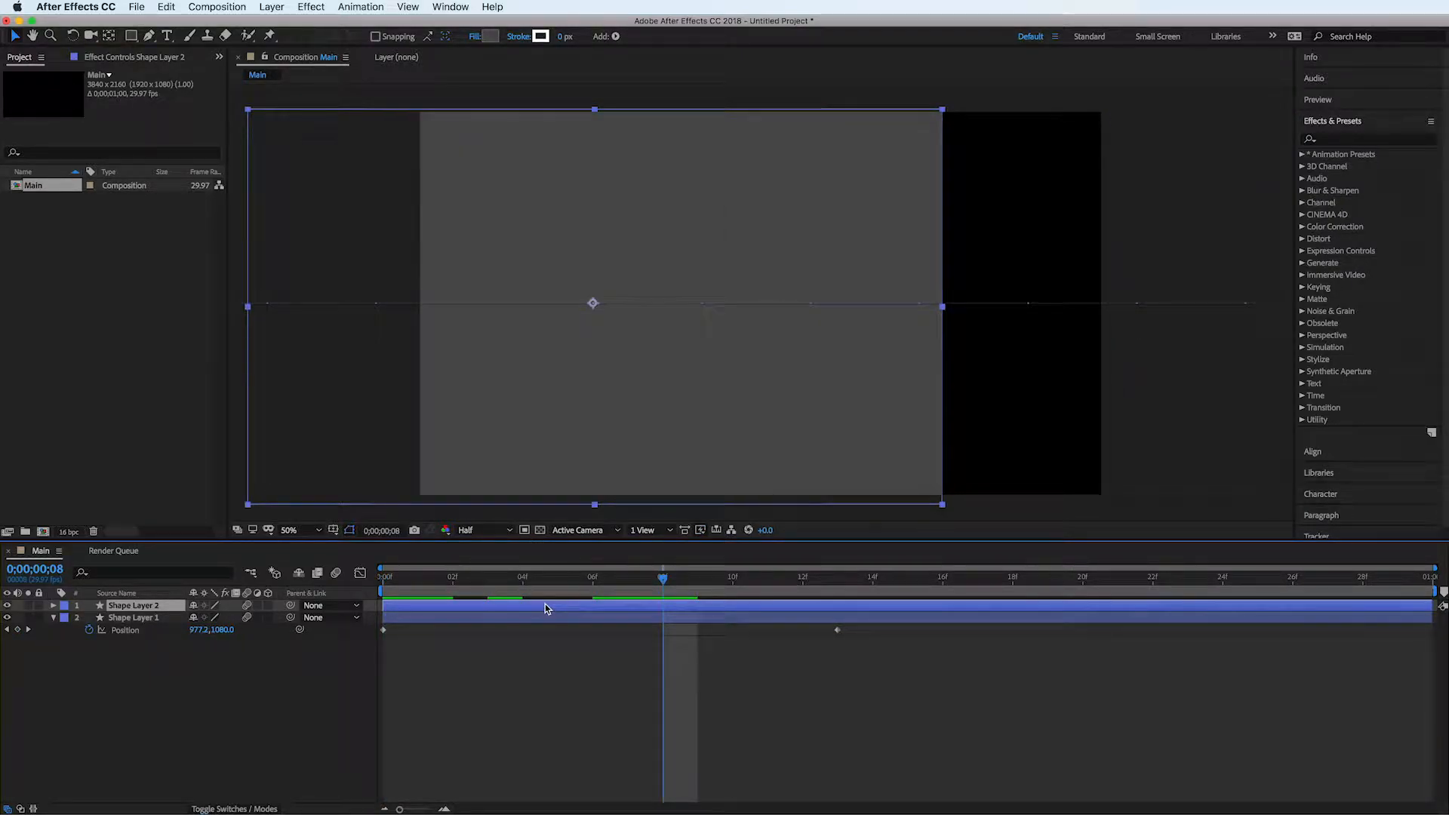
click(539, 618)
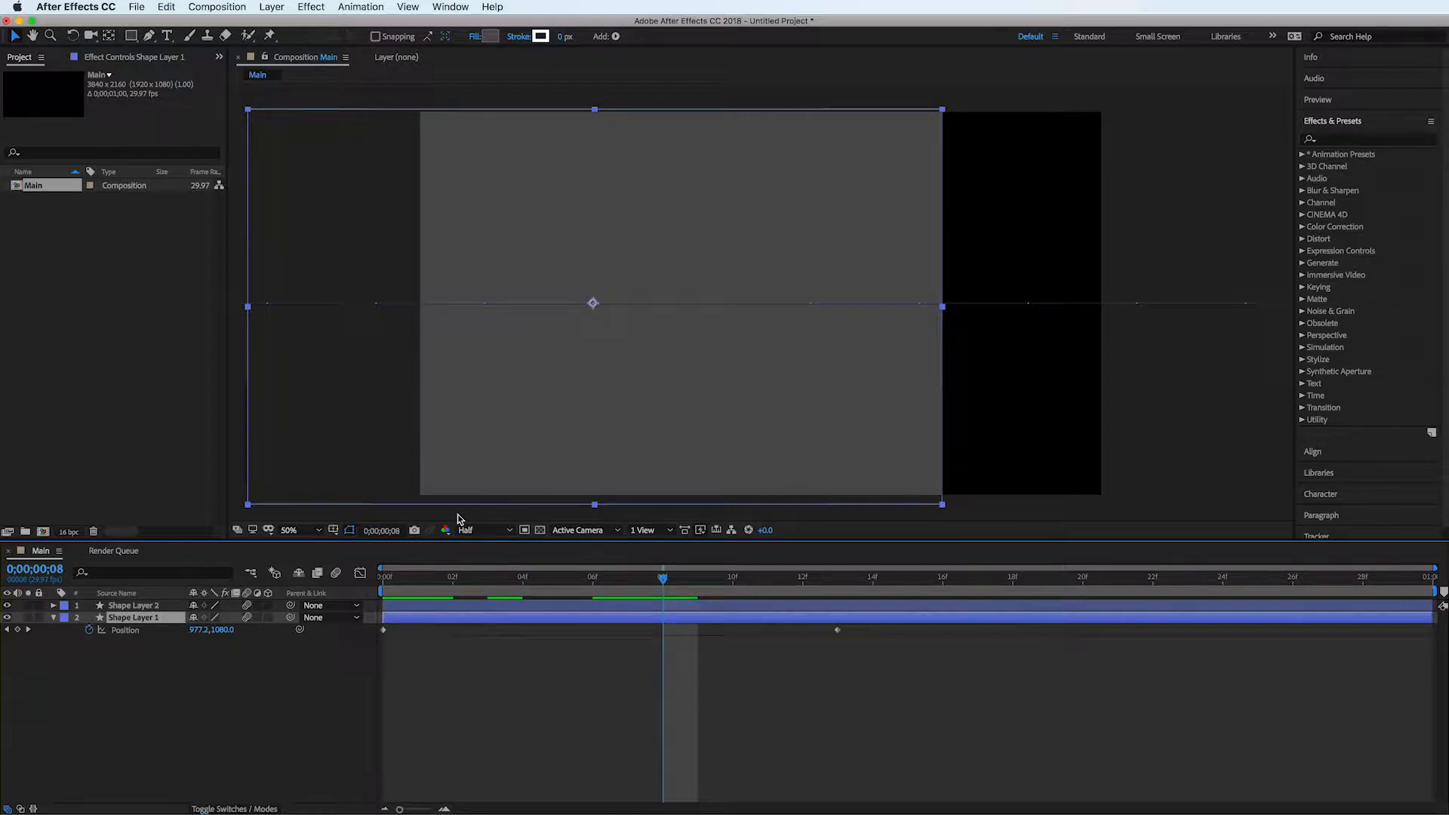
click(491, 36)
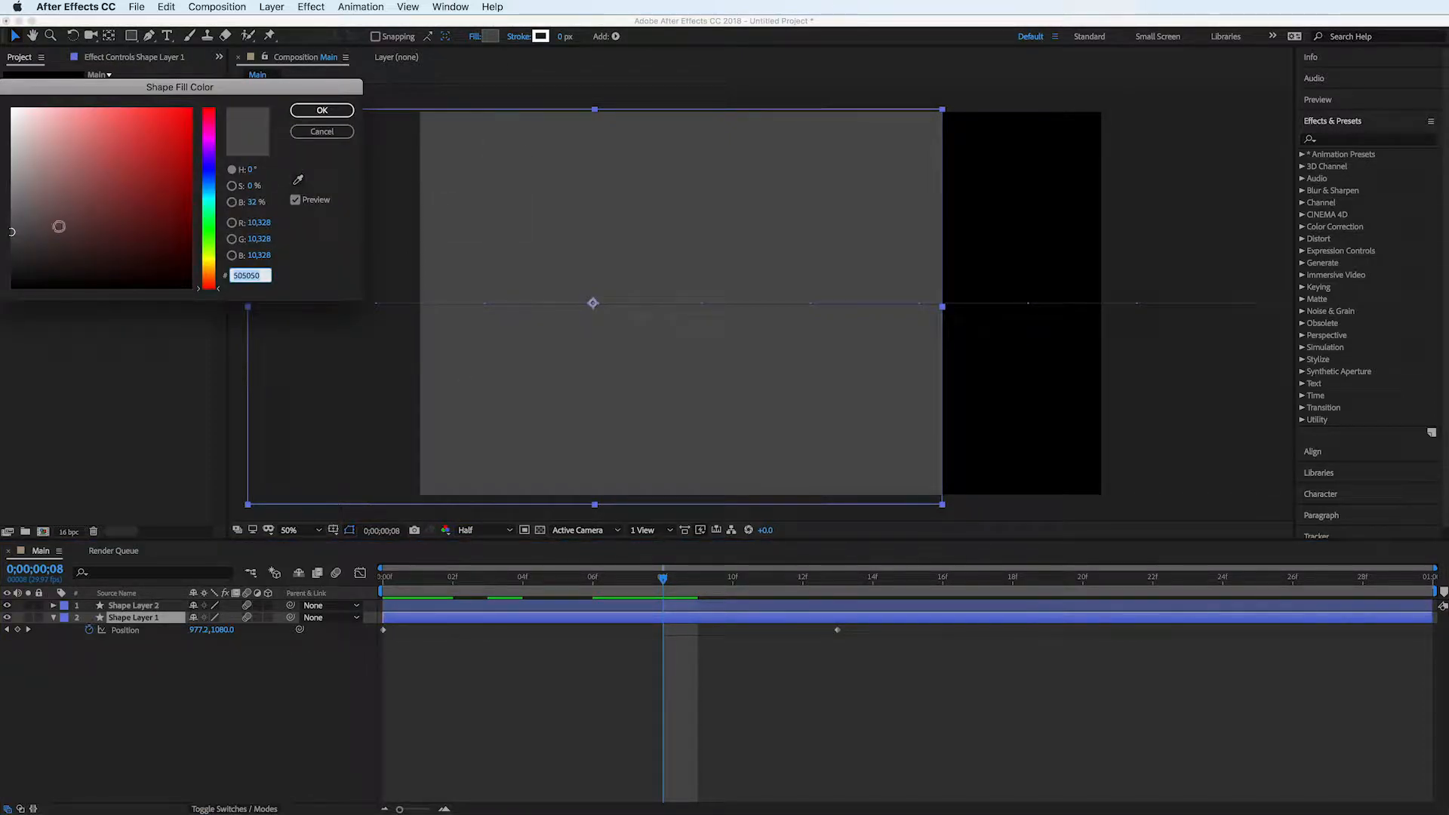
drag(15, 231, 12, 164)
click(323, 110)
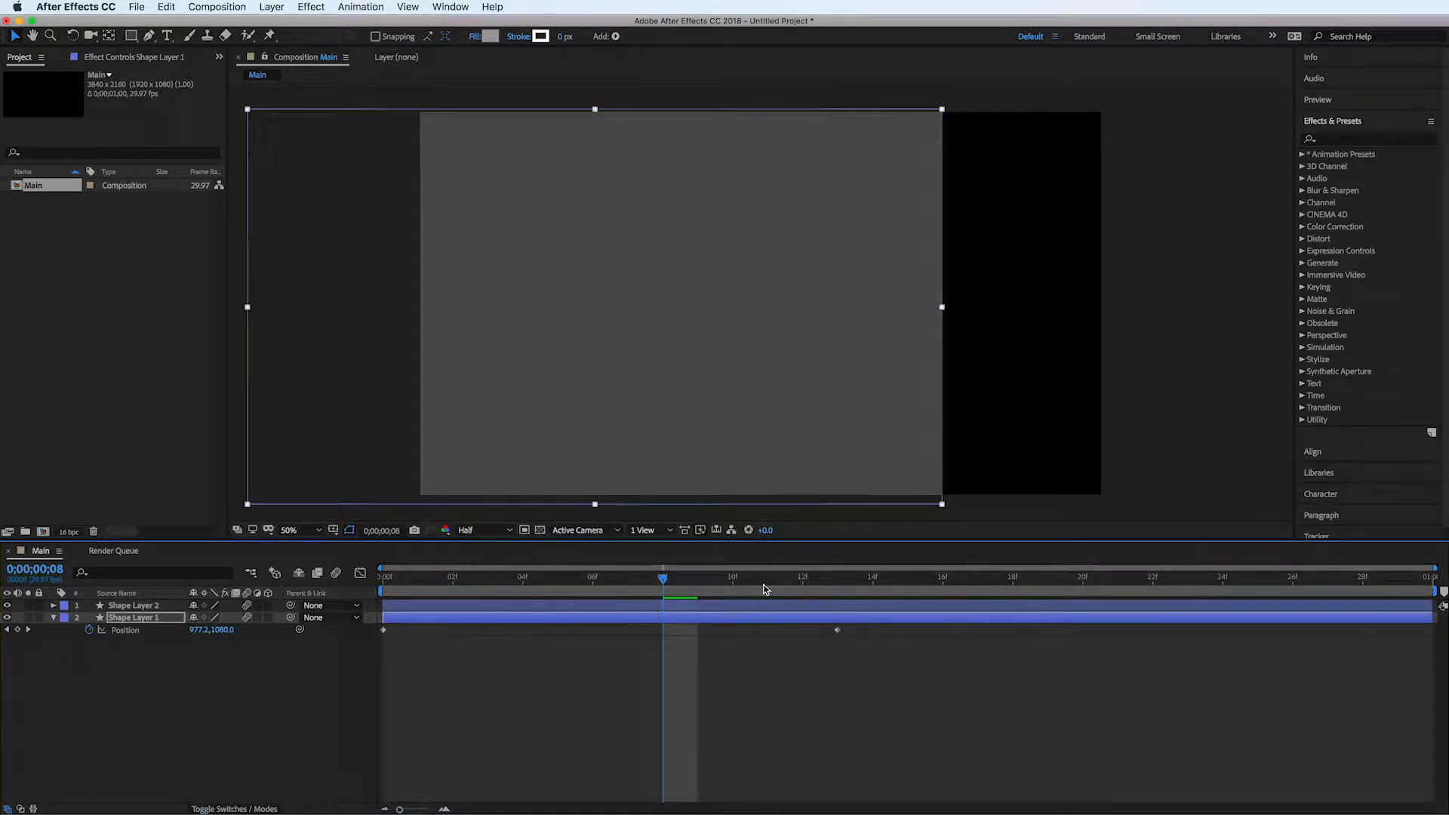
Offset the light gray Shape Layer 1 to start at frame 1 and duplicate it.
click(732, 588)
drag(700, 618, 739, 622)
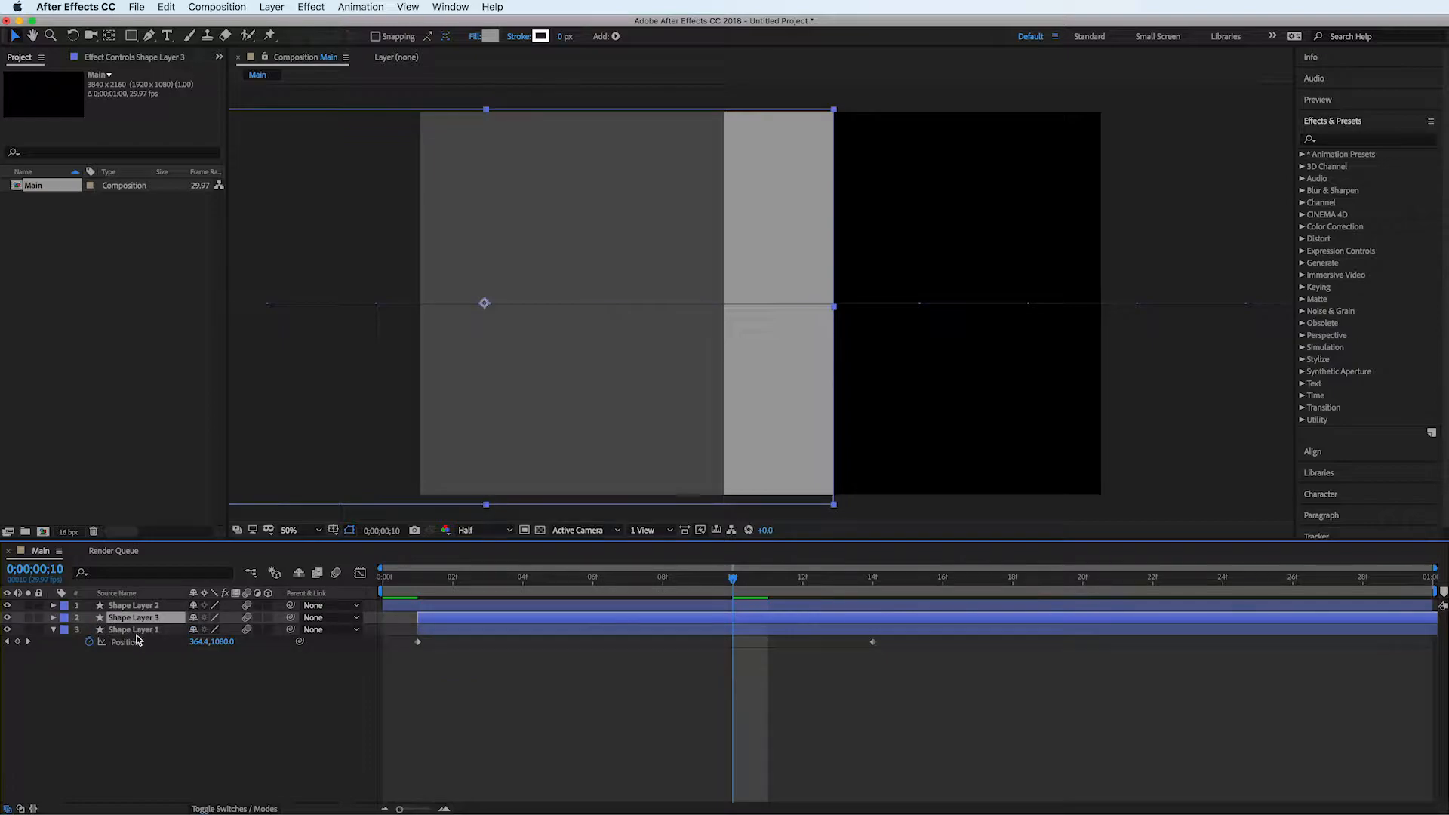
key(ctrl+d)
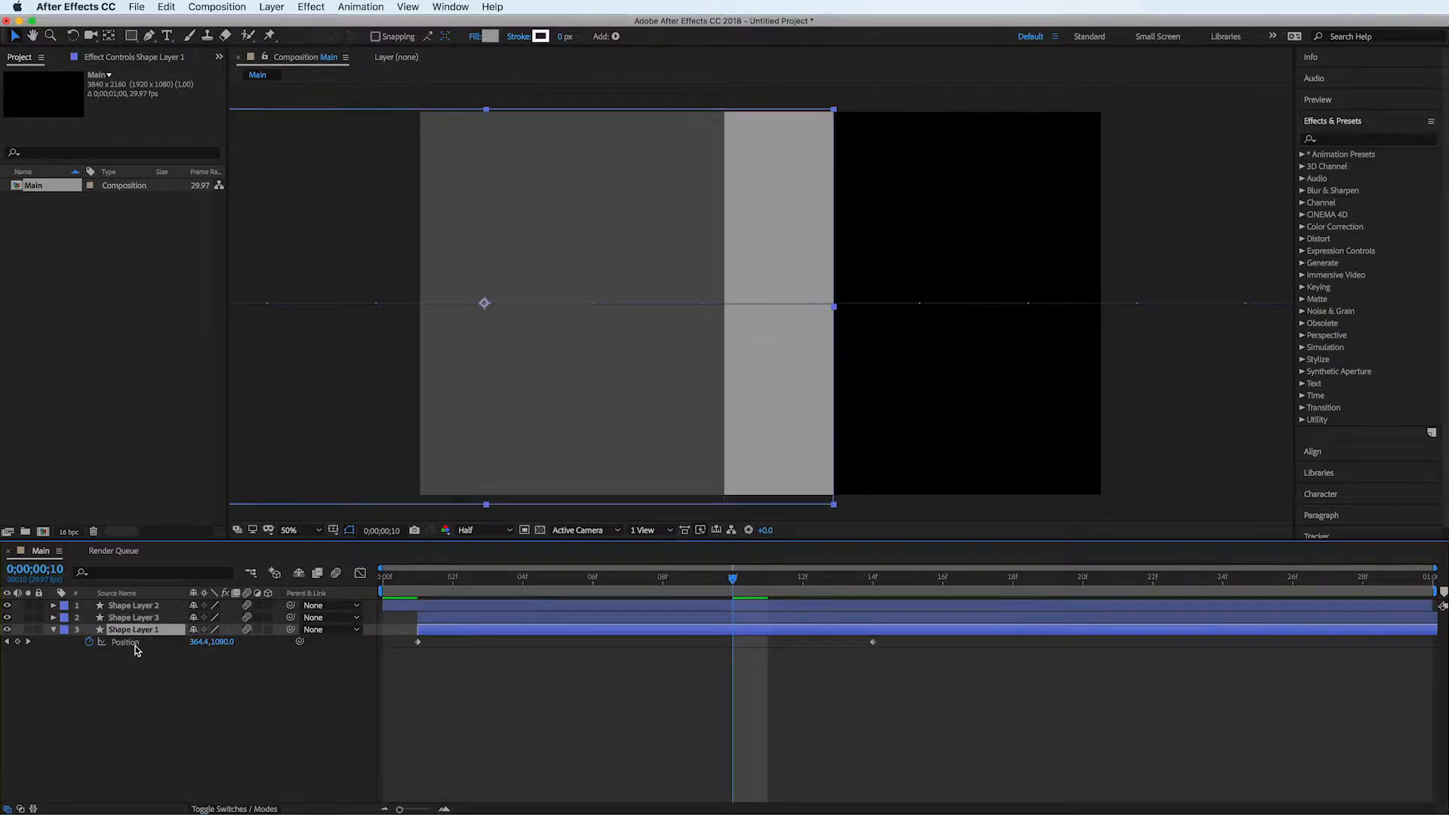
Set the bottom shape layer's fill to F2F2F2 and offset the layer to start at frame 2.
click(483, 41)
drag(14, 171, 9, 116)
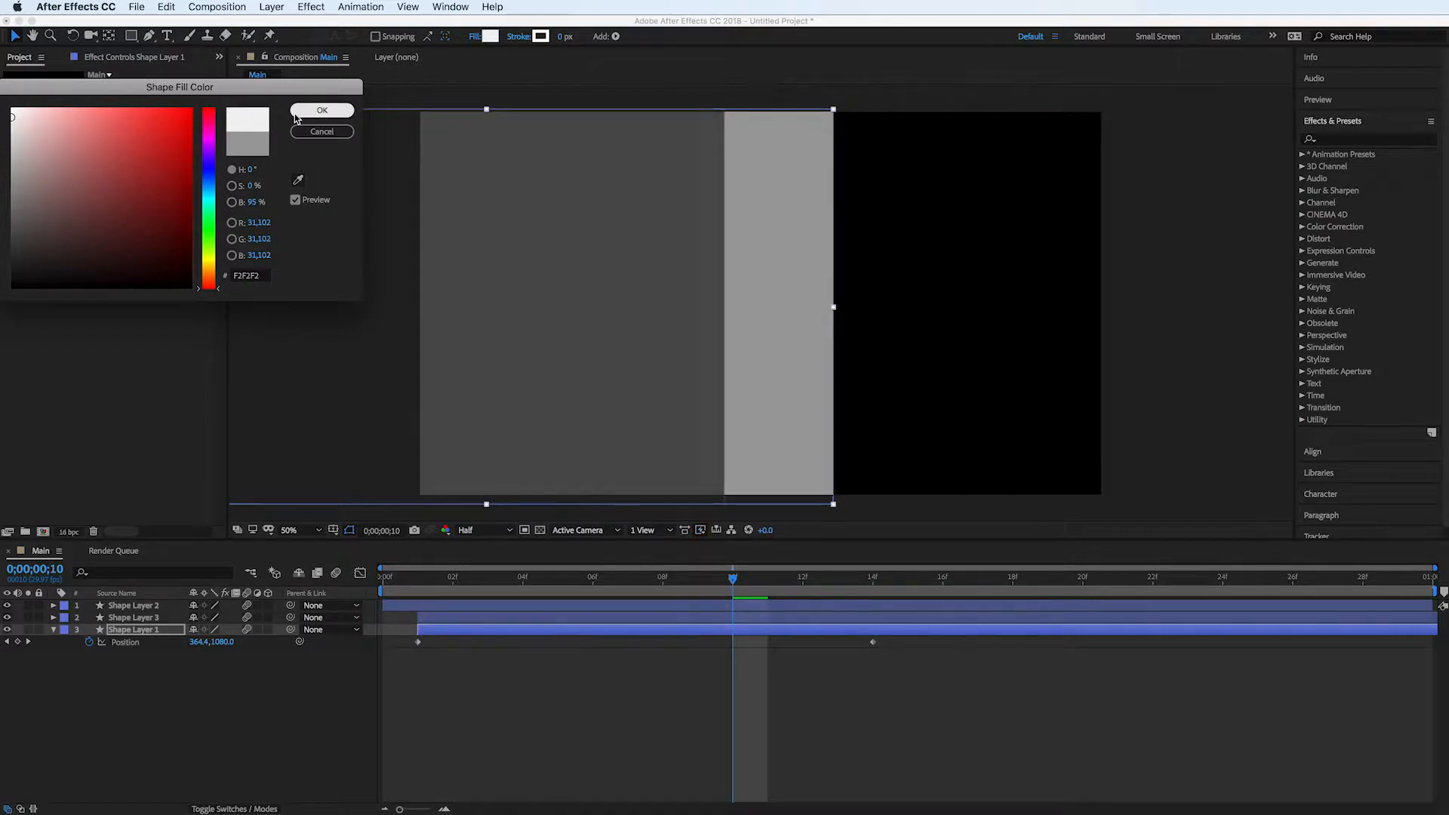
click(322, 110)
click(656, 633)
drag(656, 633, 682, 636)
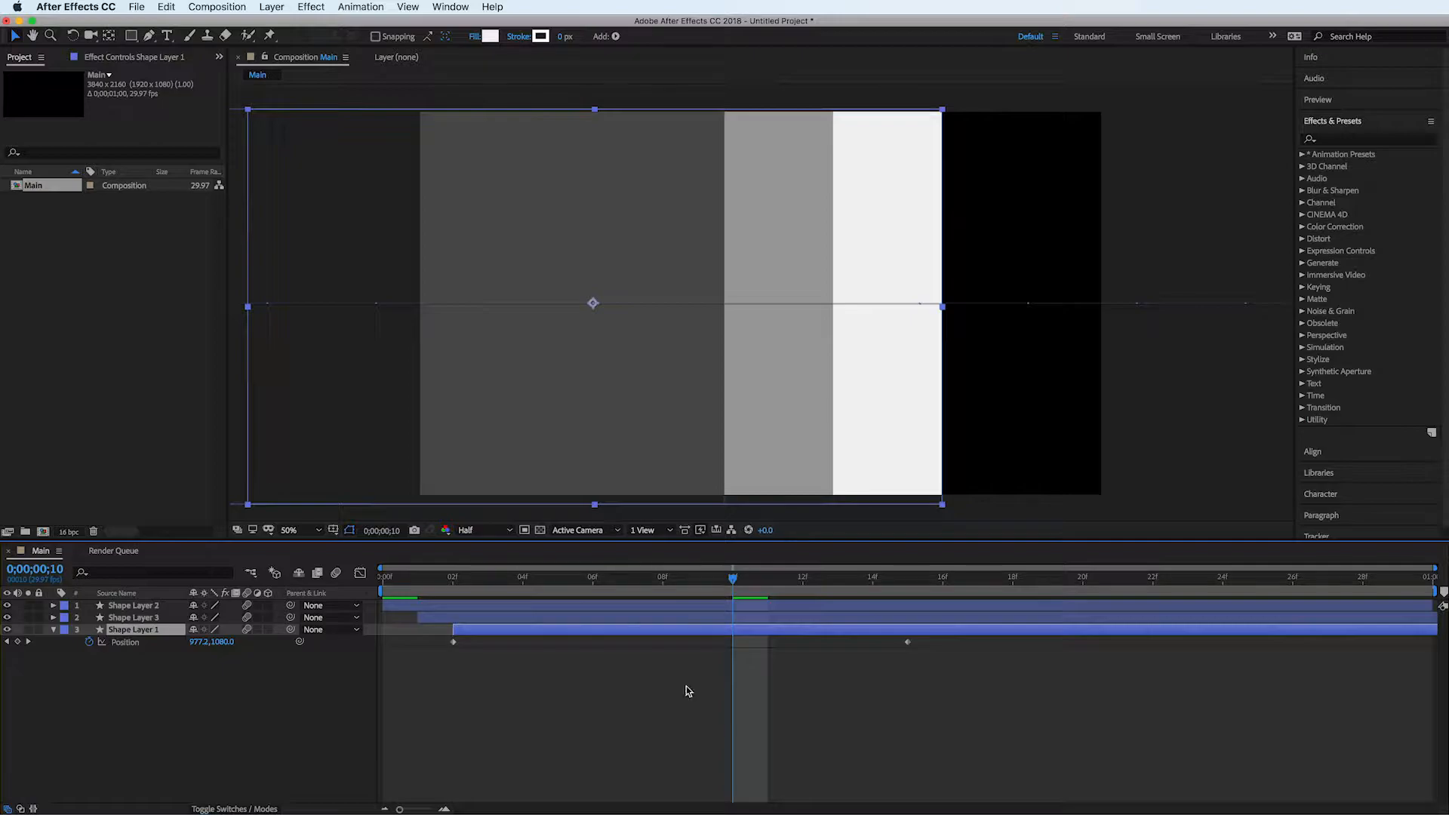
click(540, 727)
Split all three shape layers at frame 16 and delete the parts after it.
mouse_move(453, 587)
mouse_down()
mouse_move(517, 593)
mouse_move(381, 585)
mouse_move(889, 605)
mouse_move(949, 603)
mouse_move(908, 602)
mouse_move(944, 577)
mouse_up()
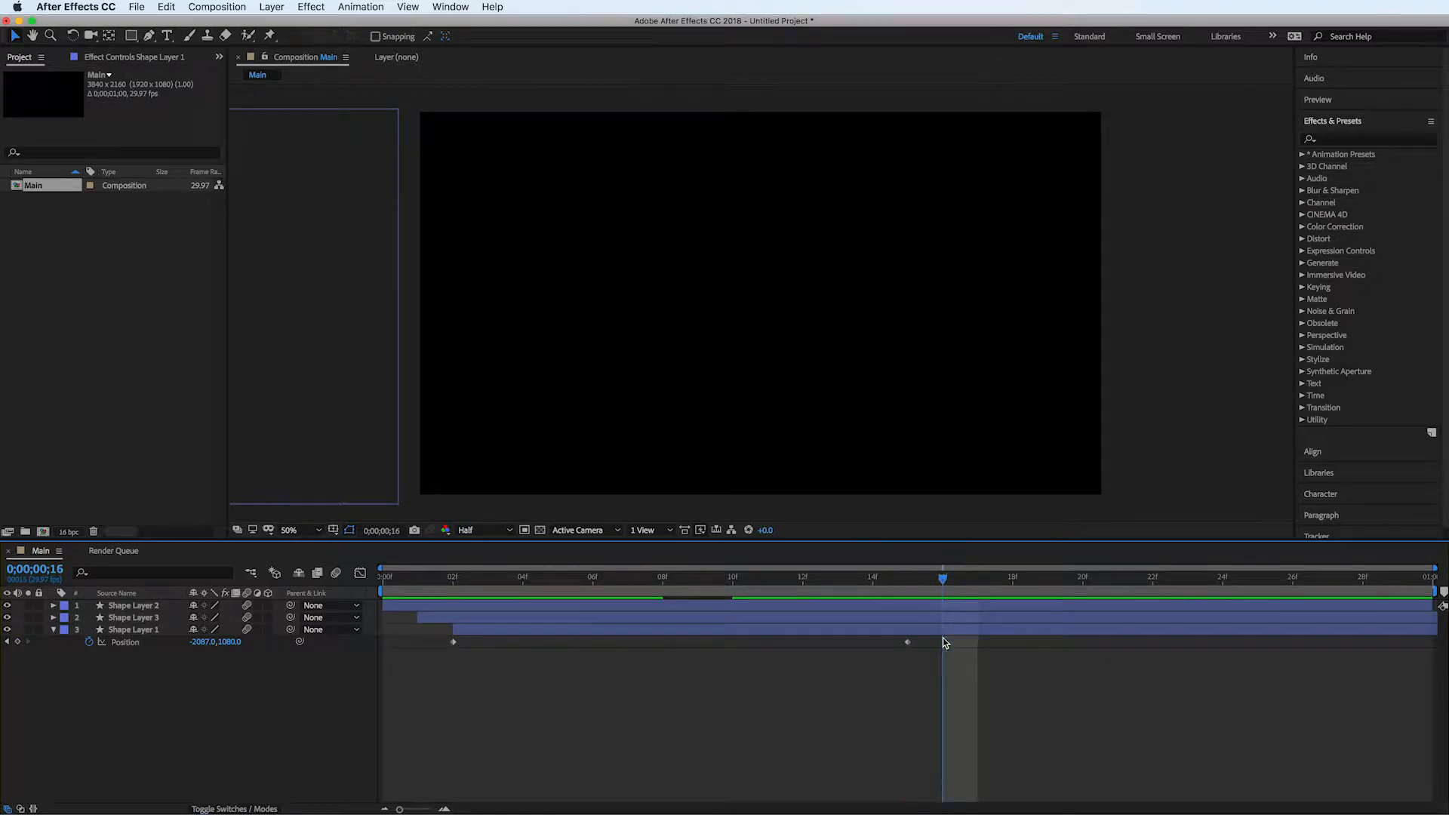
click(945, 632)
shift+click(939, 607)
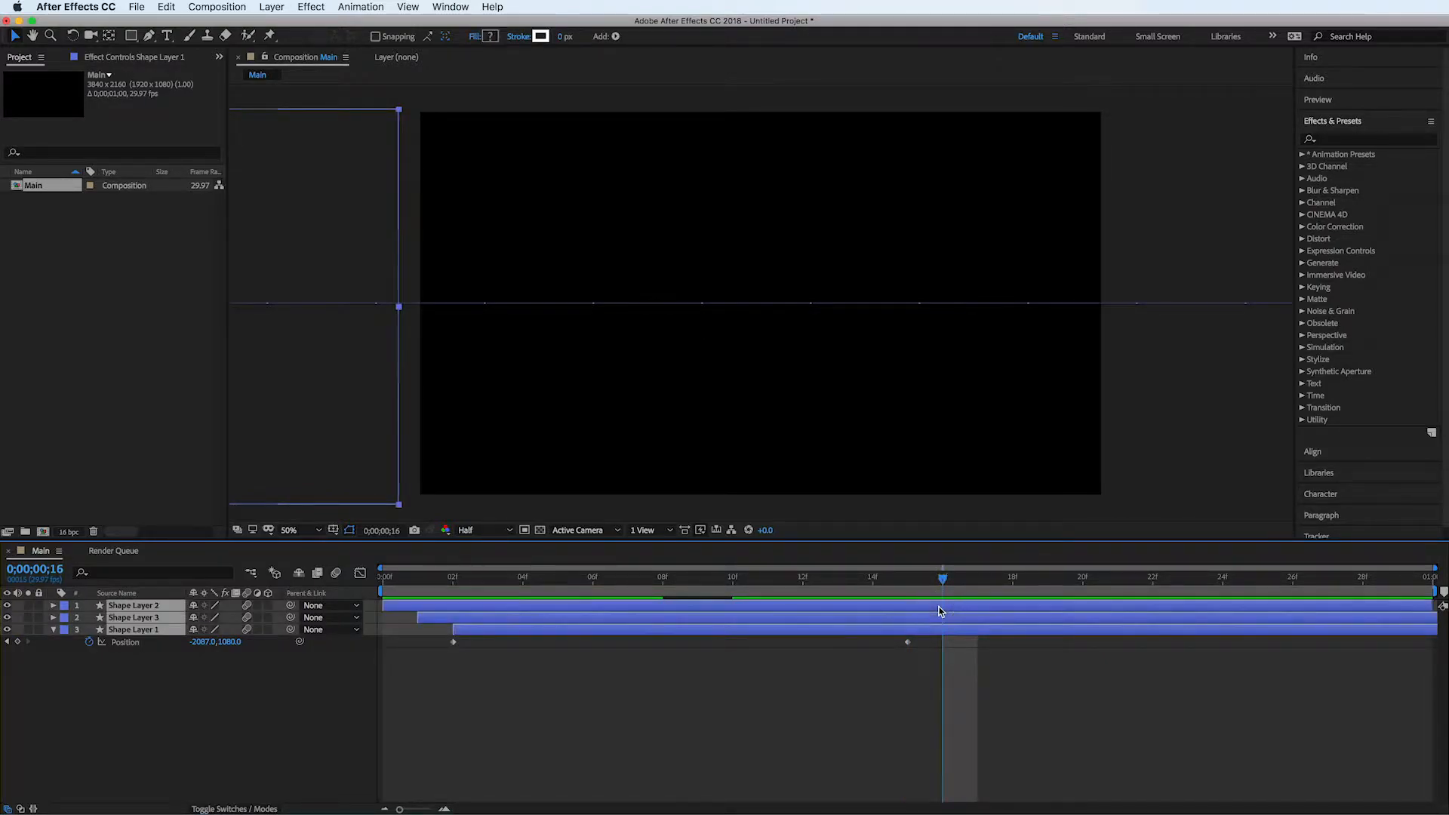
key(super+shift+d)
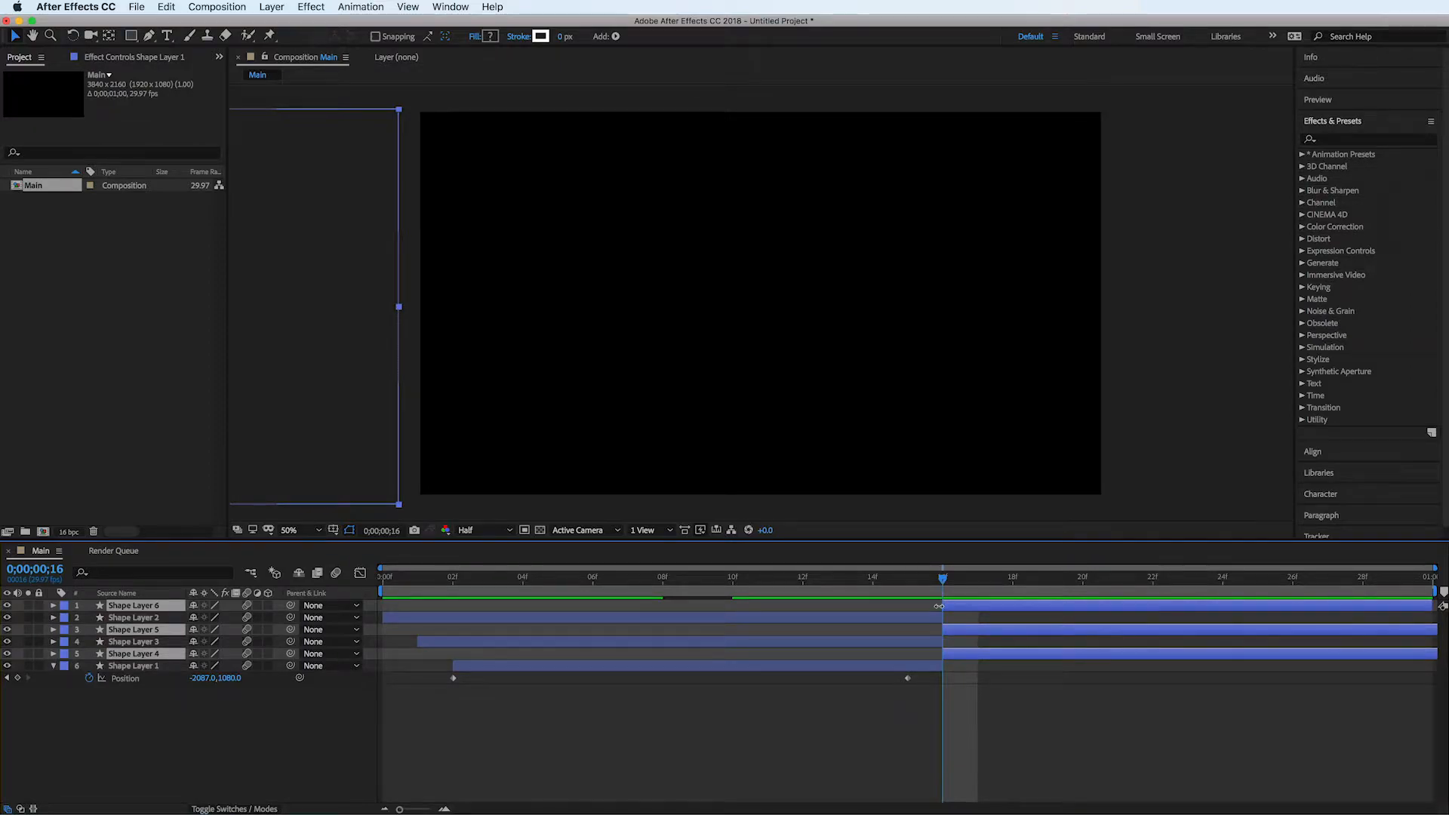
key(Delete)
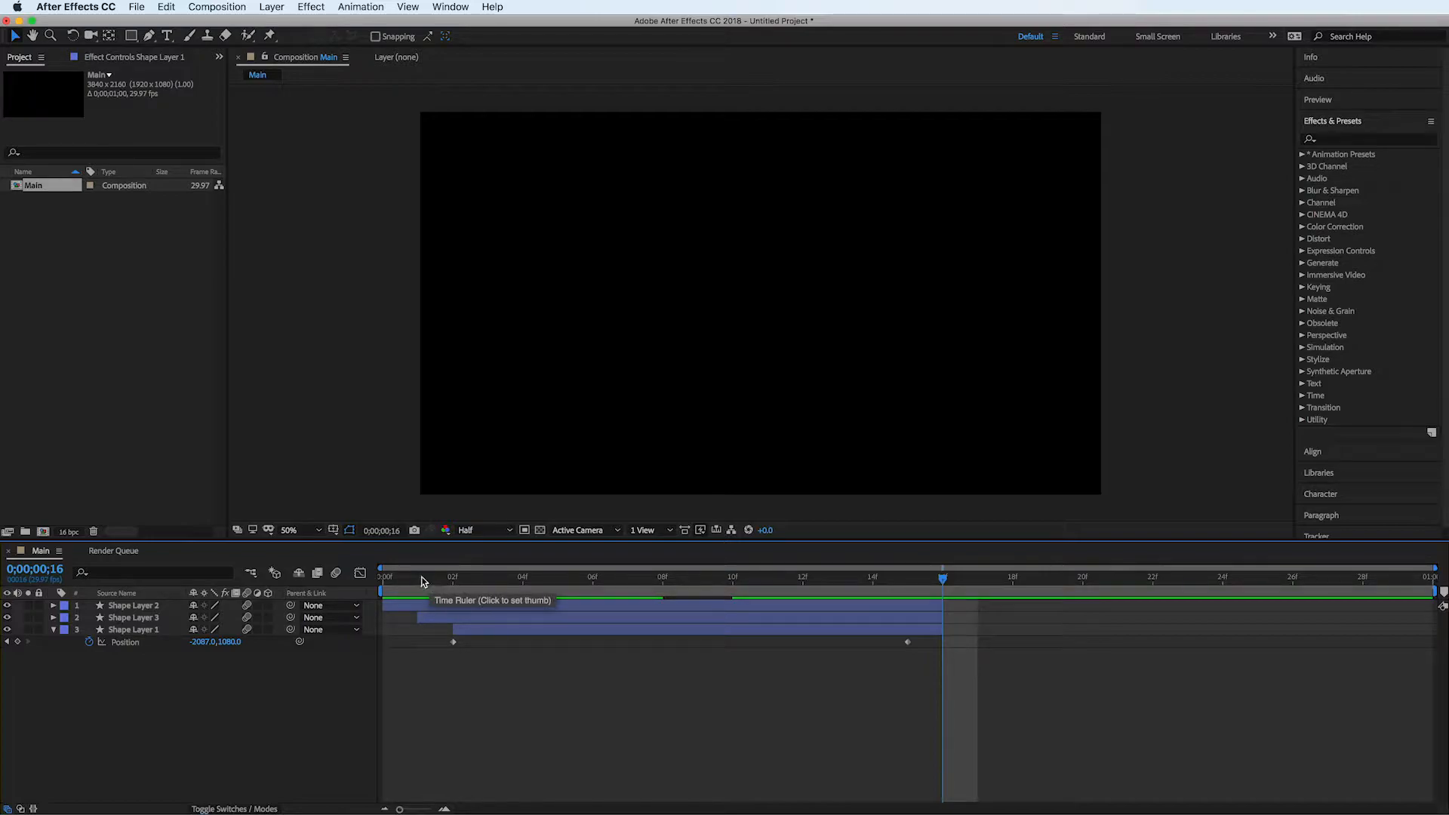
Pre-compose all three shape layers into a new composition named Swipe.
drag(422, 581, 592, 580)
click(114, 632)
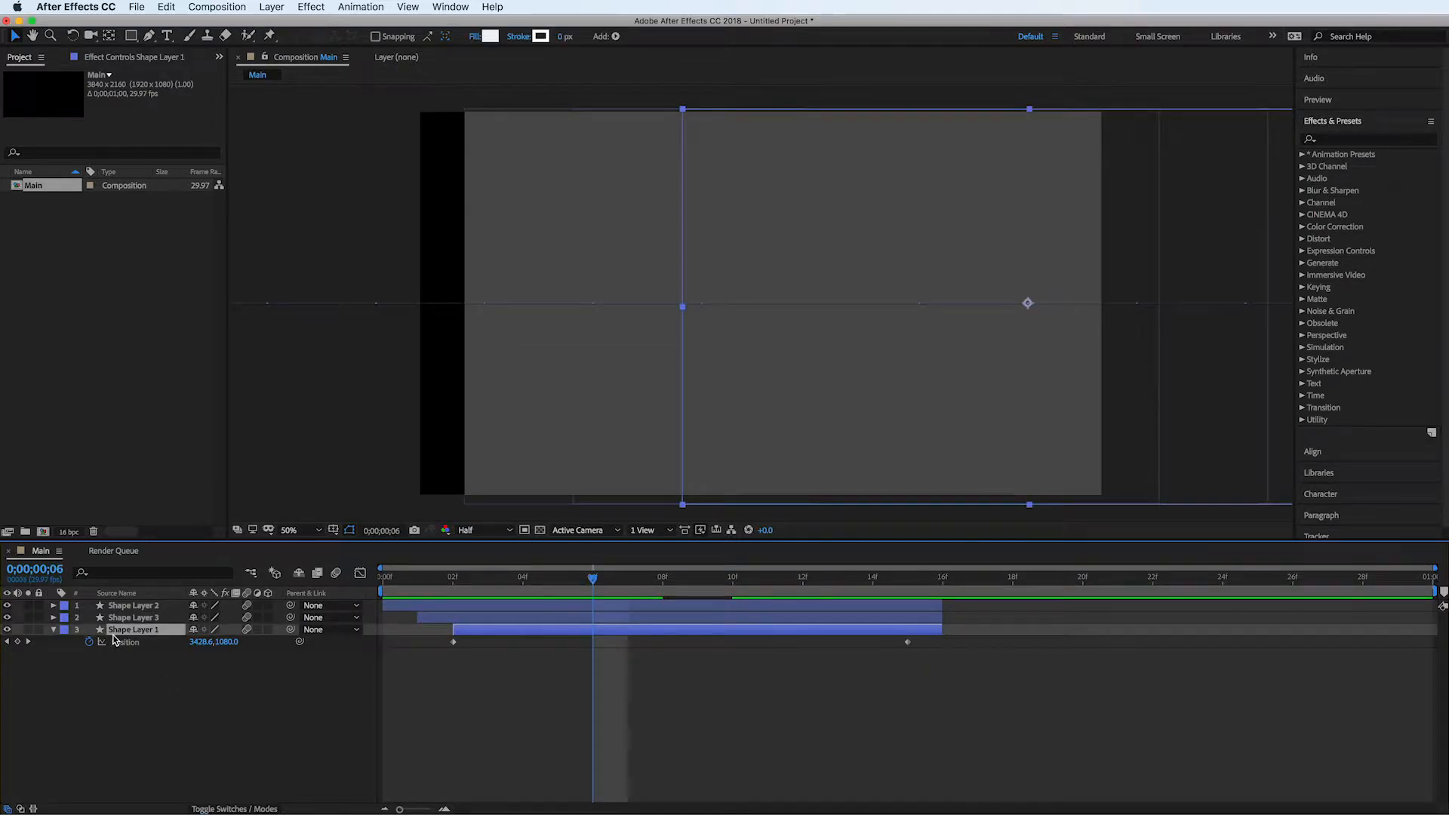
key(super+a)
right_click(138, 618)
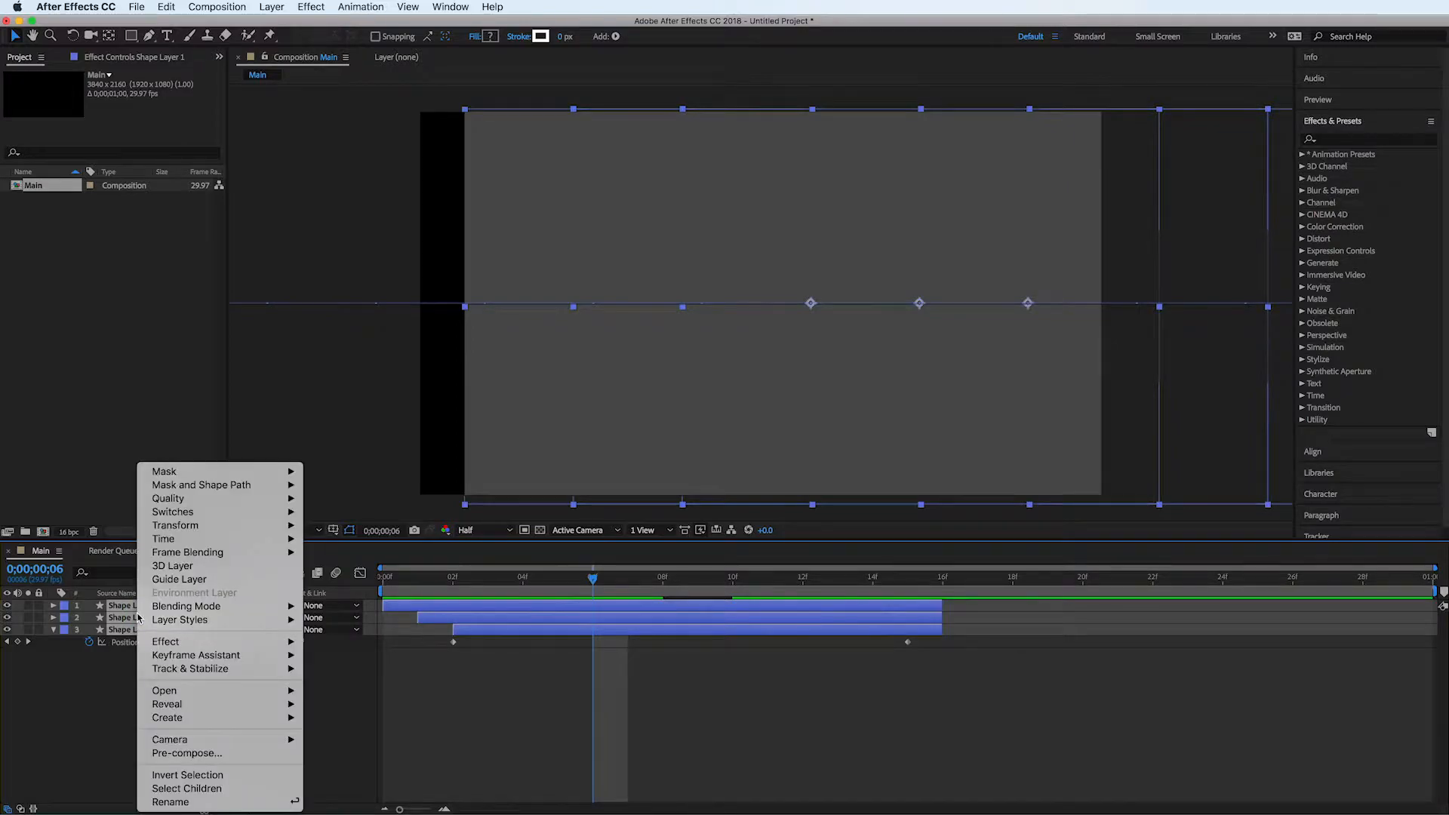
click(182, 751)
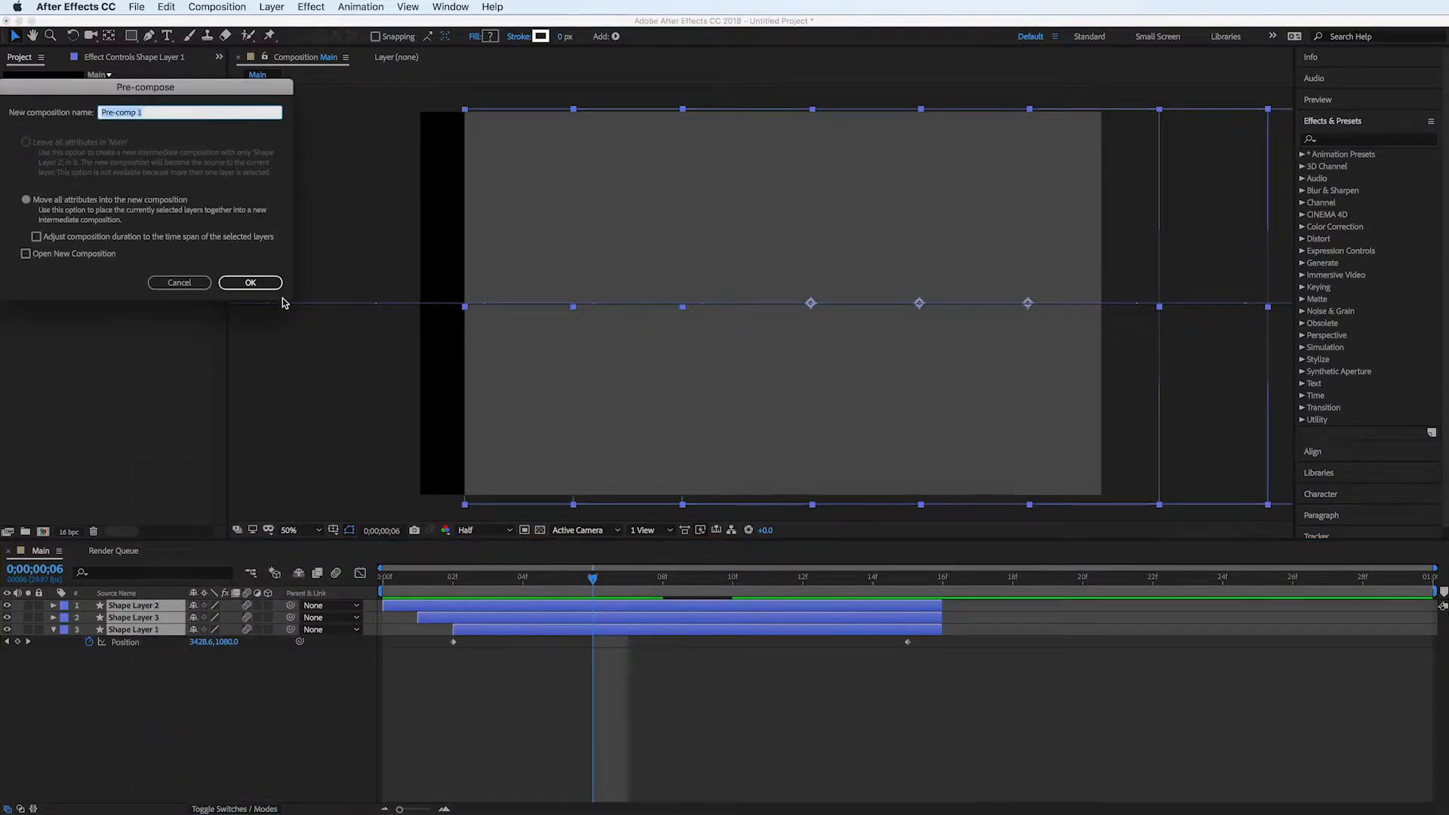
text(Swipe)
key(Return)
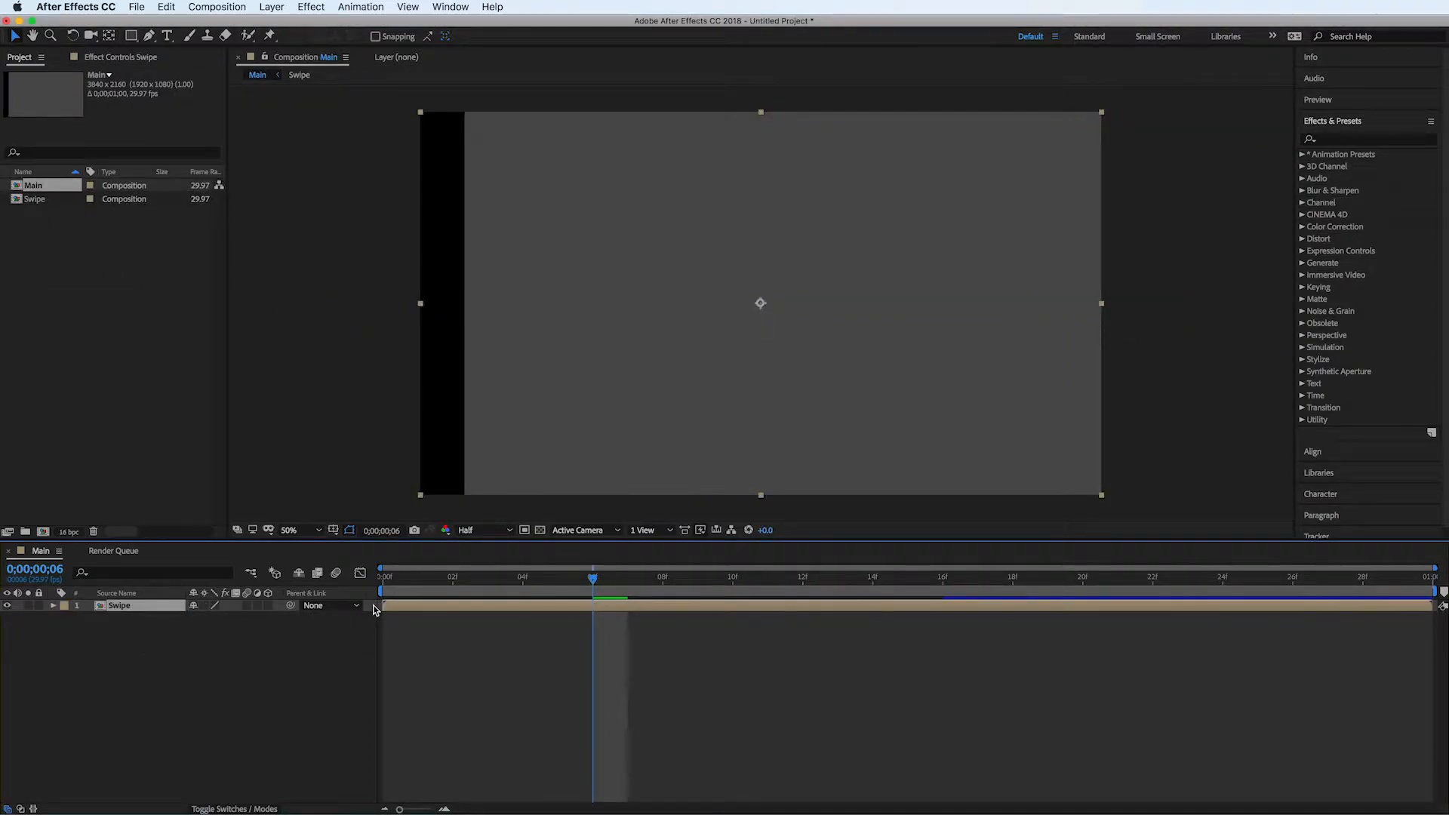
Split the Swipe layer at frame 16 and delete the part after it.
click(943, 578)
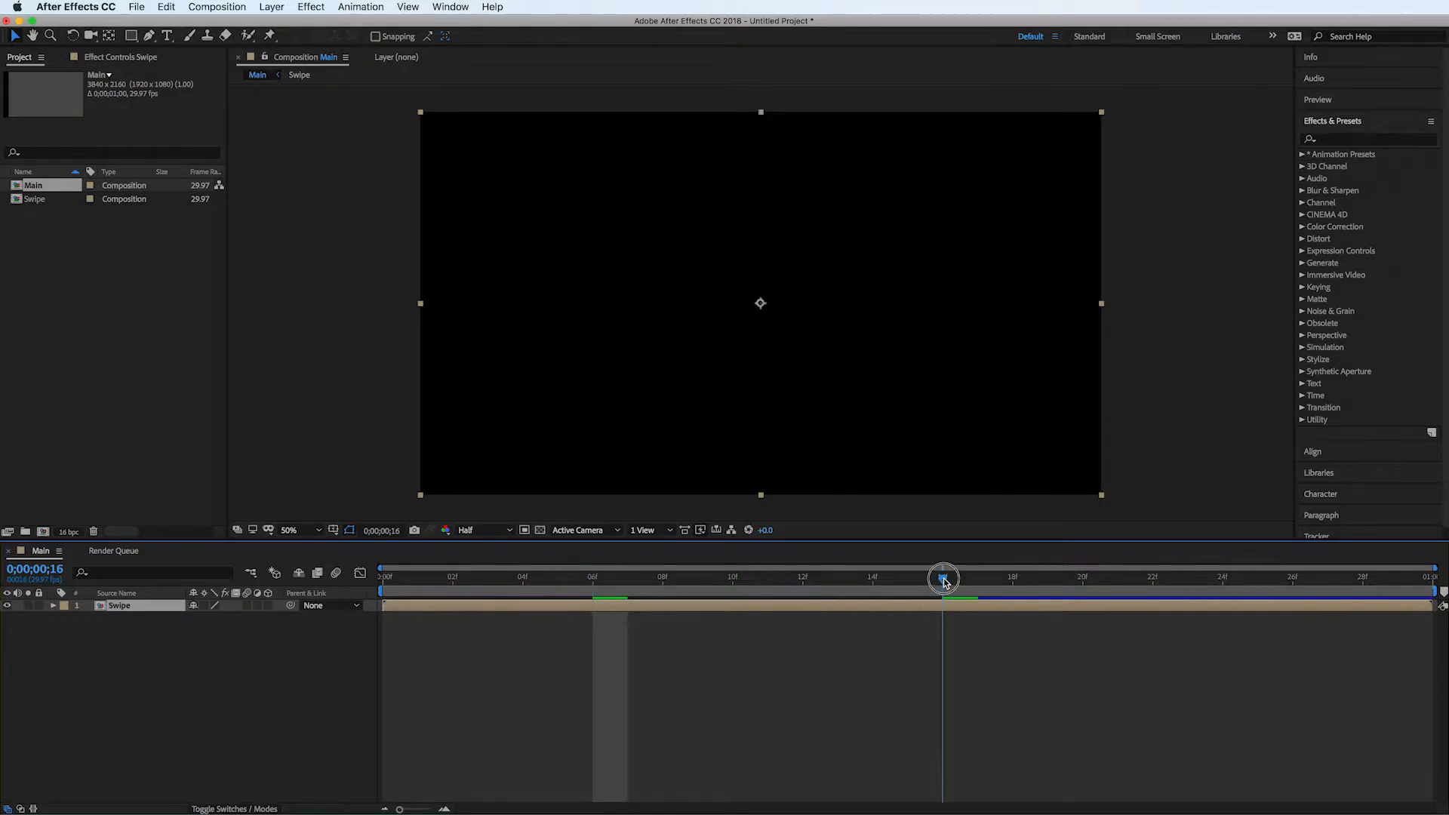
key(super+shift+d)
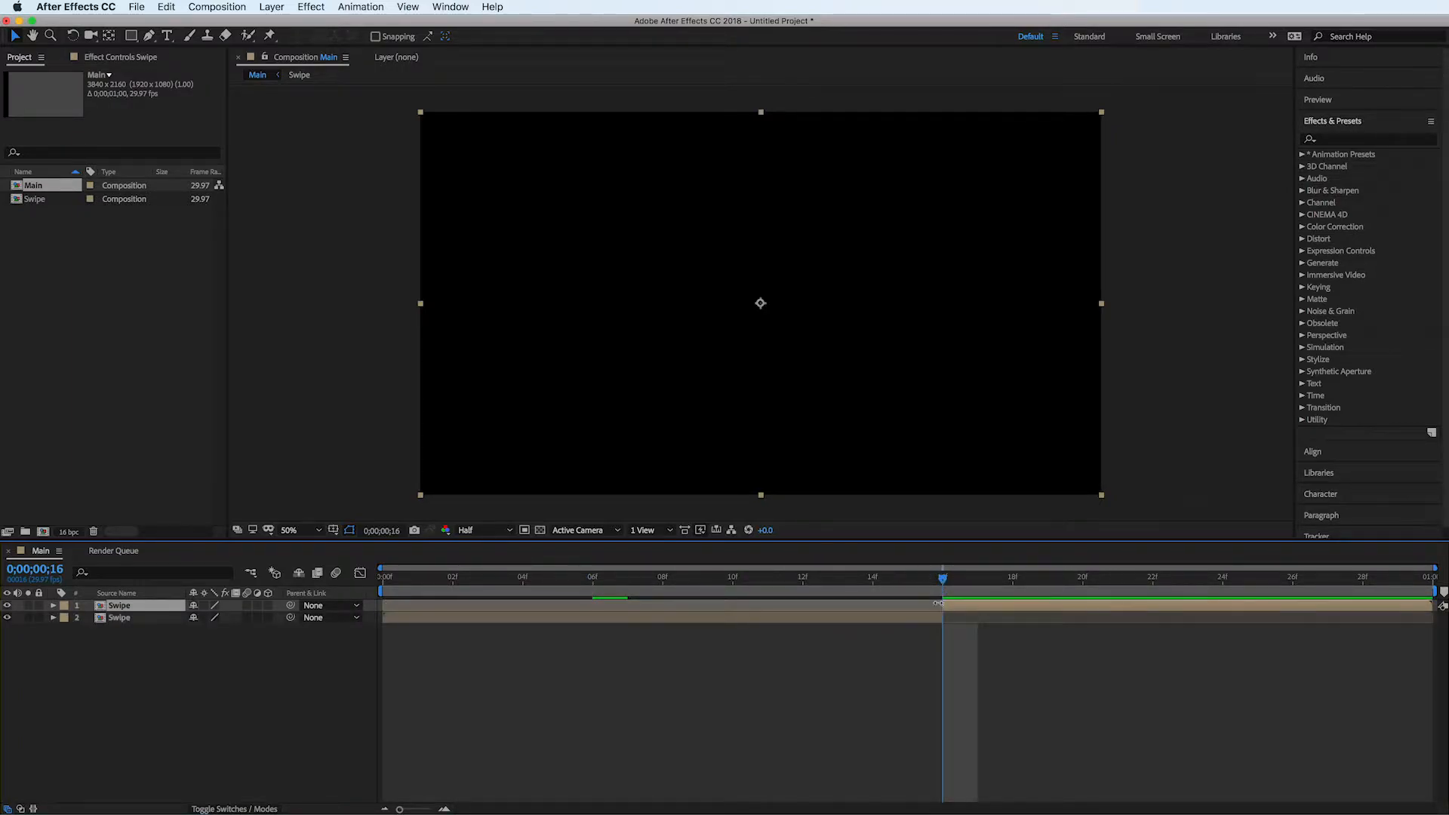
key(Delete)
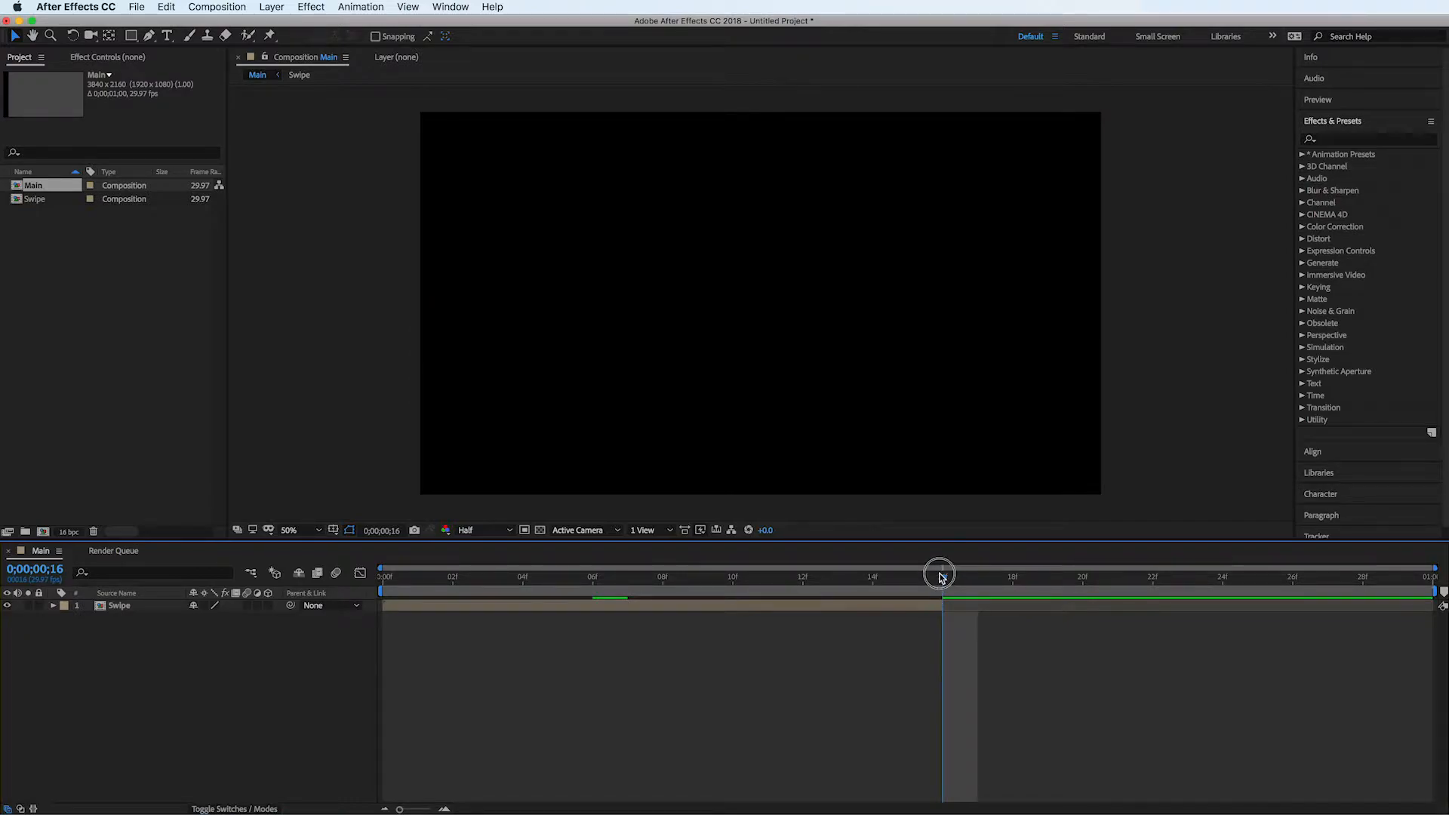
Cut the Swipe layer at frame 6 and keep only the part from frame 6 to 16.
drag(921, 586, 602, 604)
click(601, 604)
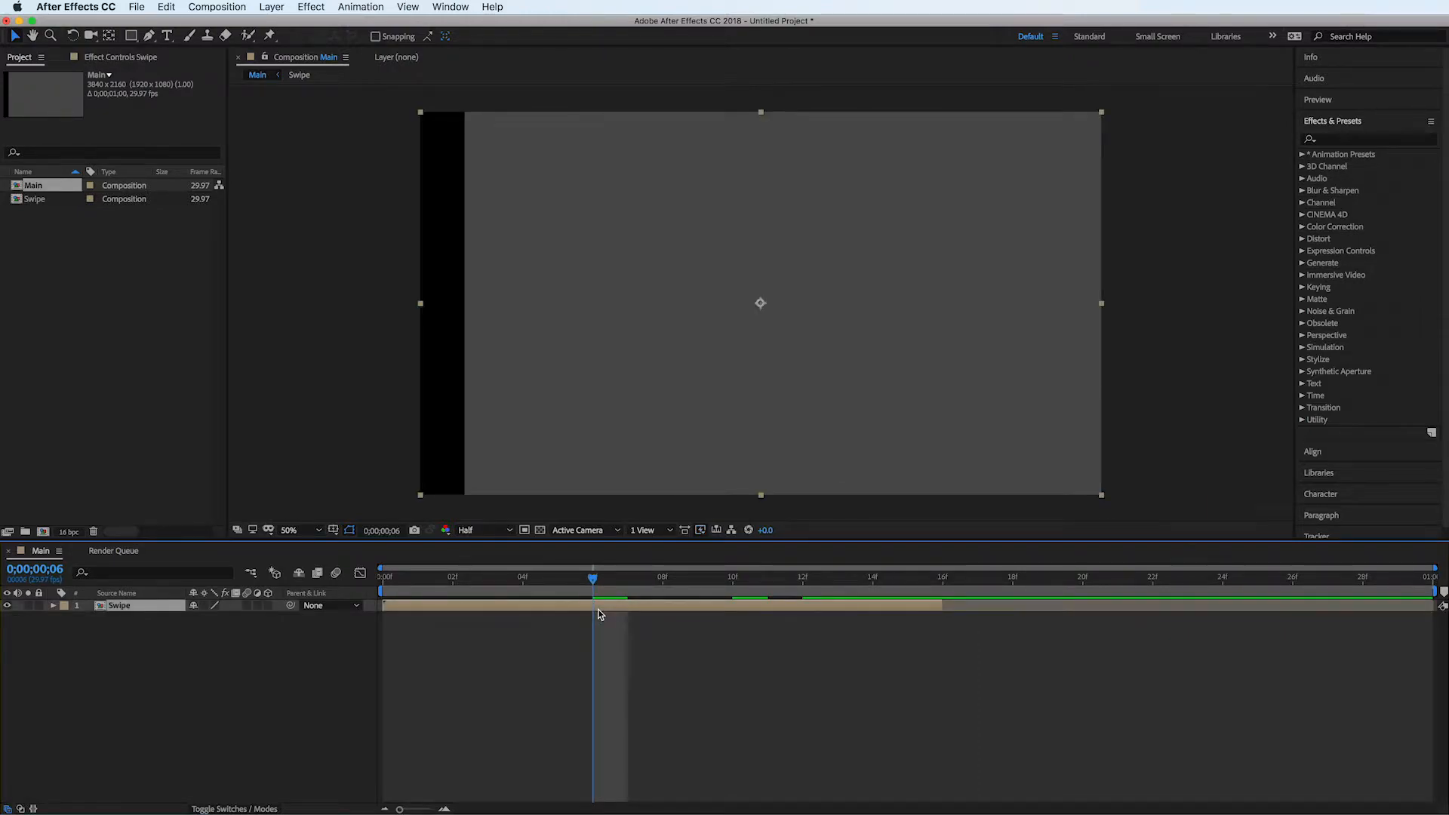
key(super+shift+d)
key(super+z)
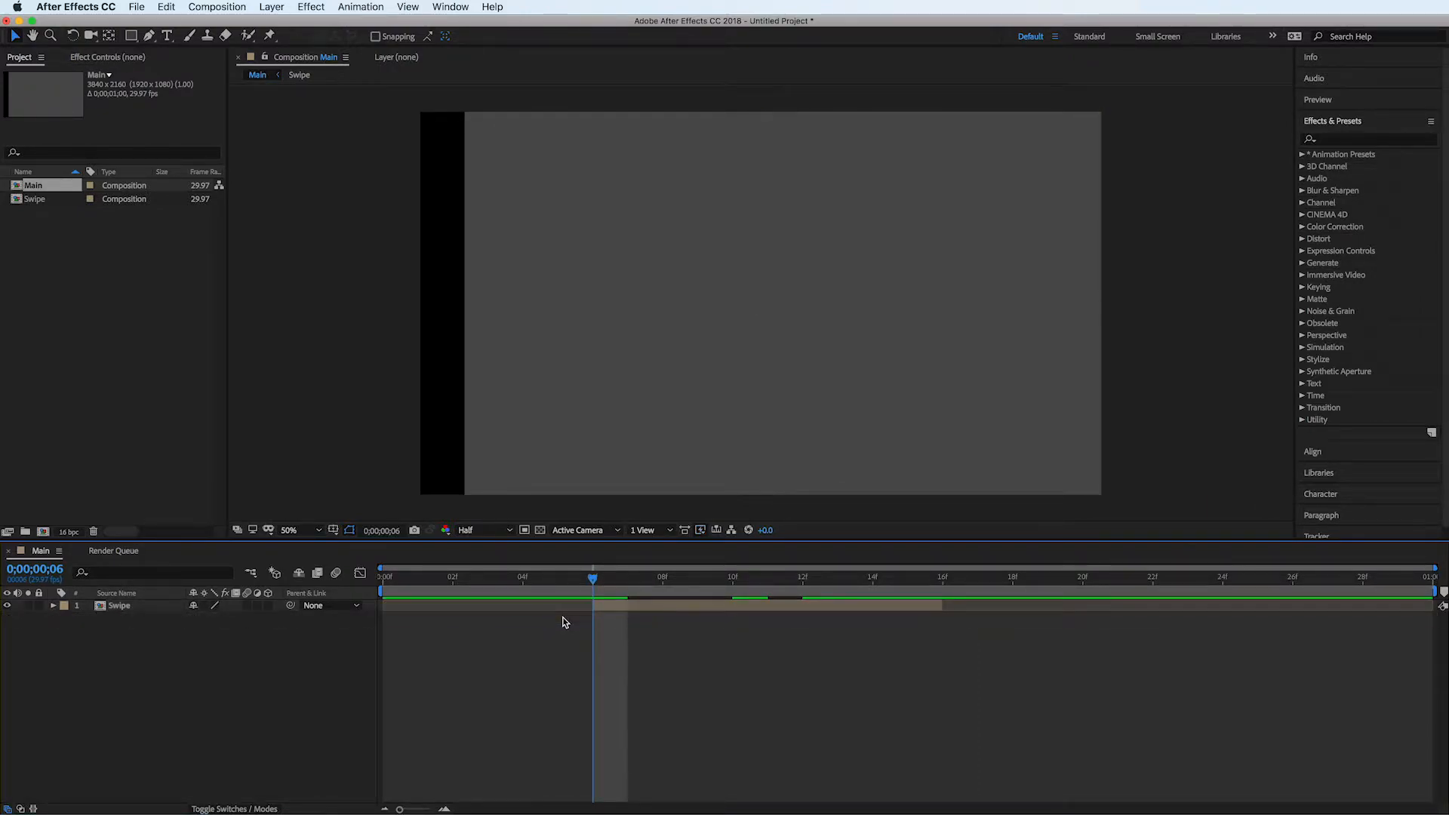
Duplicate the trimmed Swipe layer and flip the upper copy horizontally.
click(604, 608)
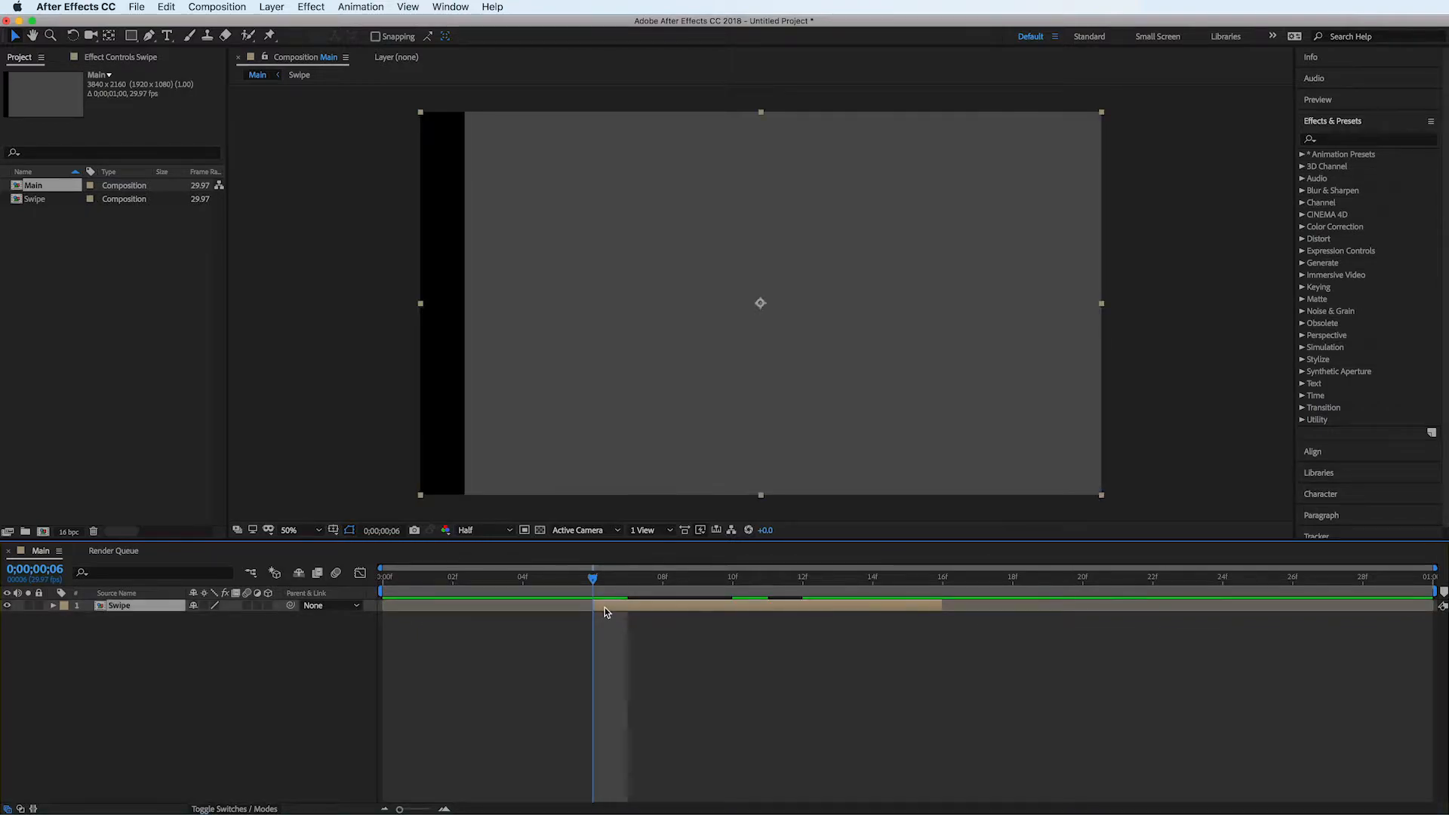
key(super+shift+d)
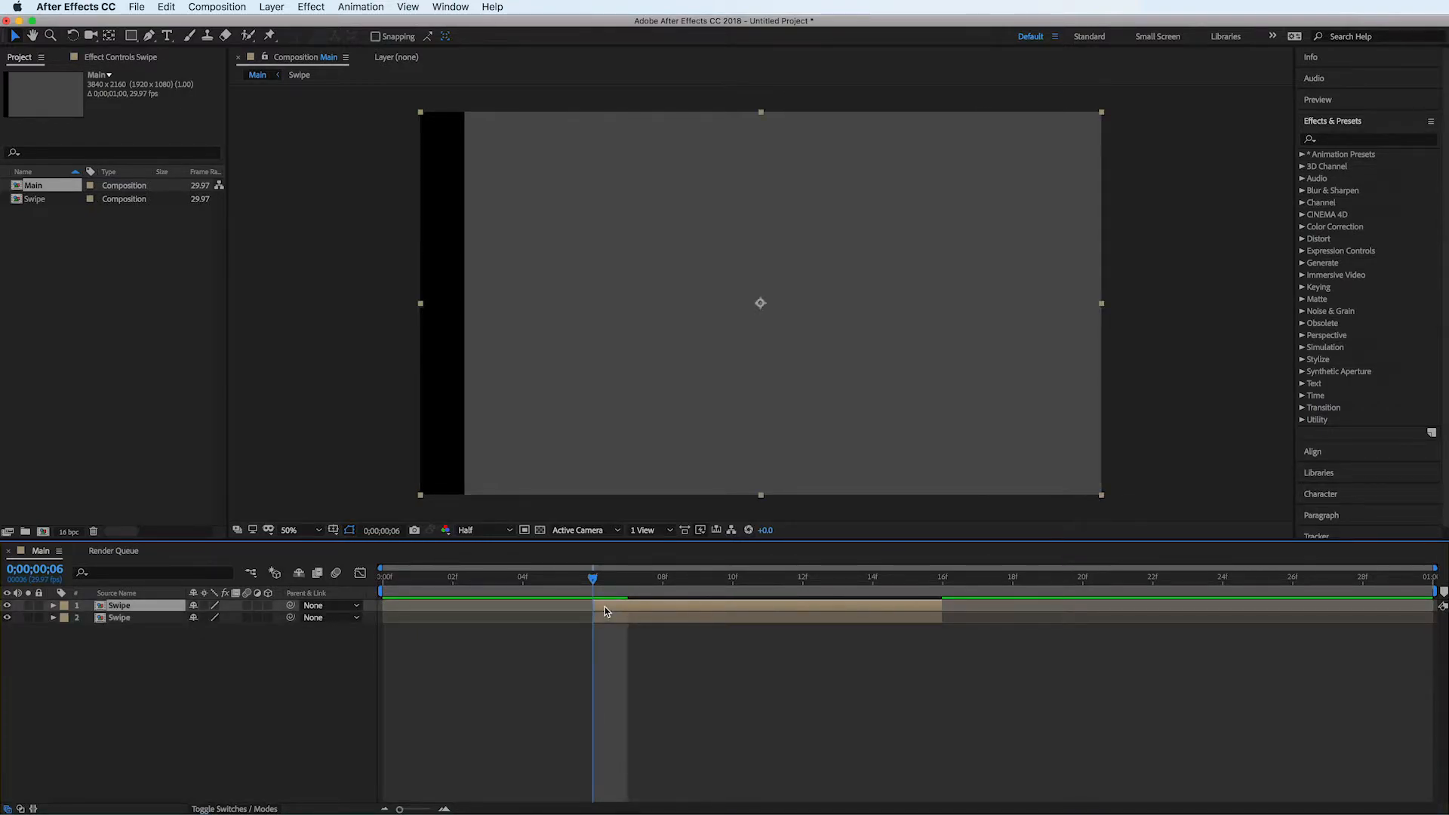
right_click(604, 608)
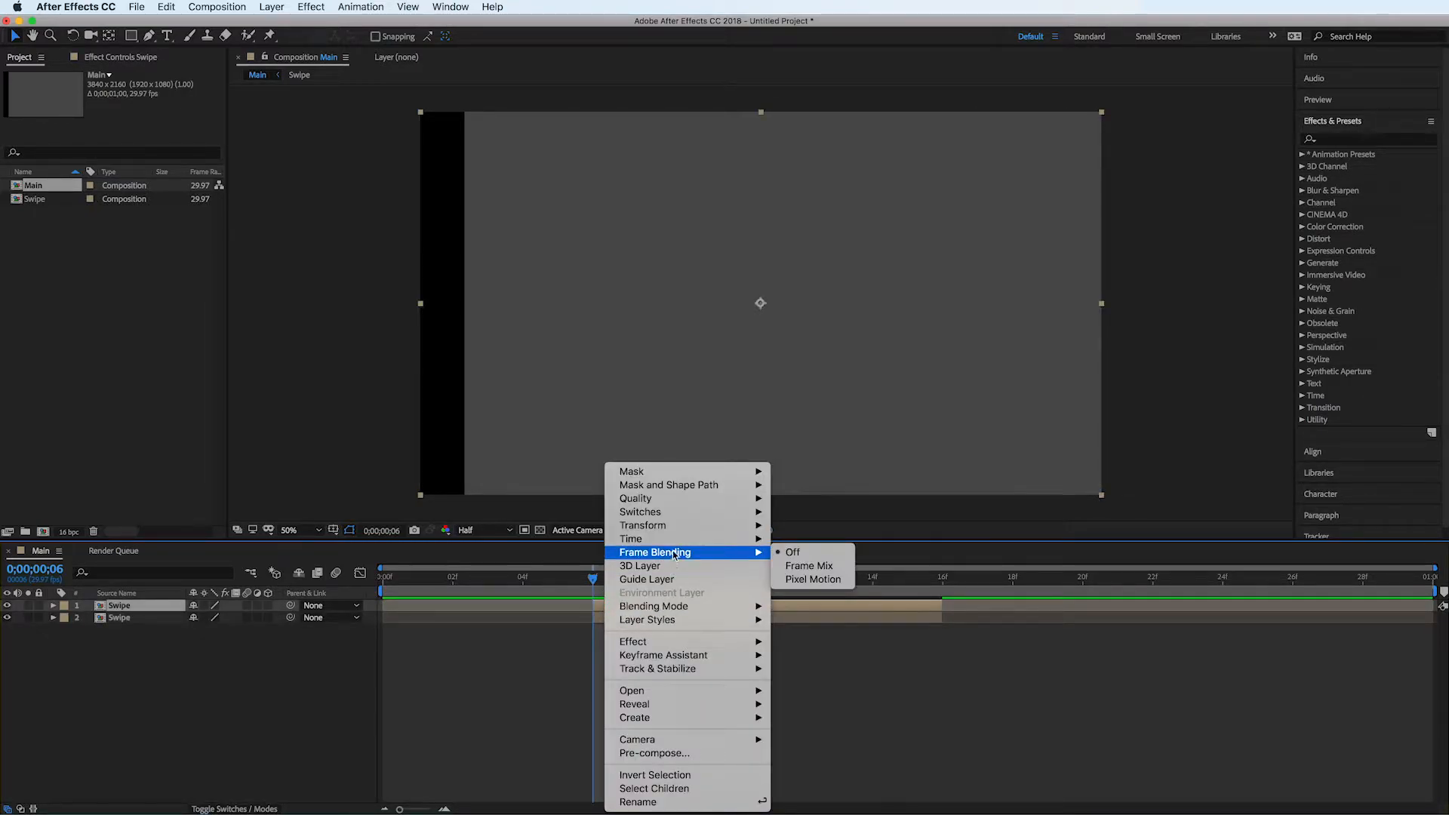
mouse_move(677, 540)
mouse_move(719, 528)
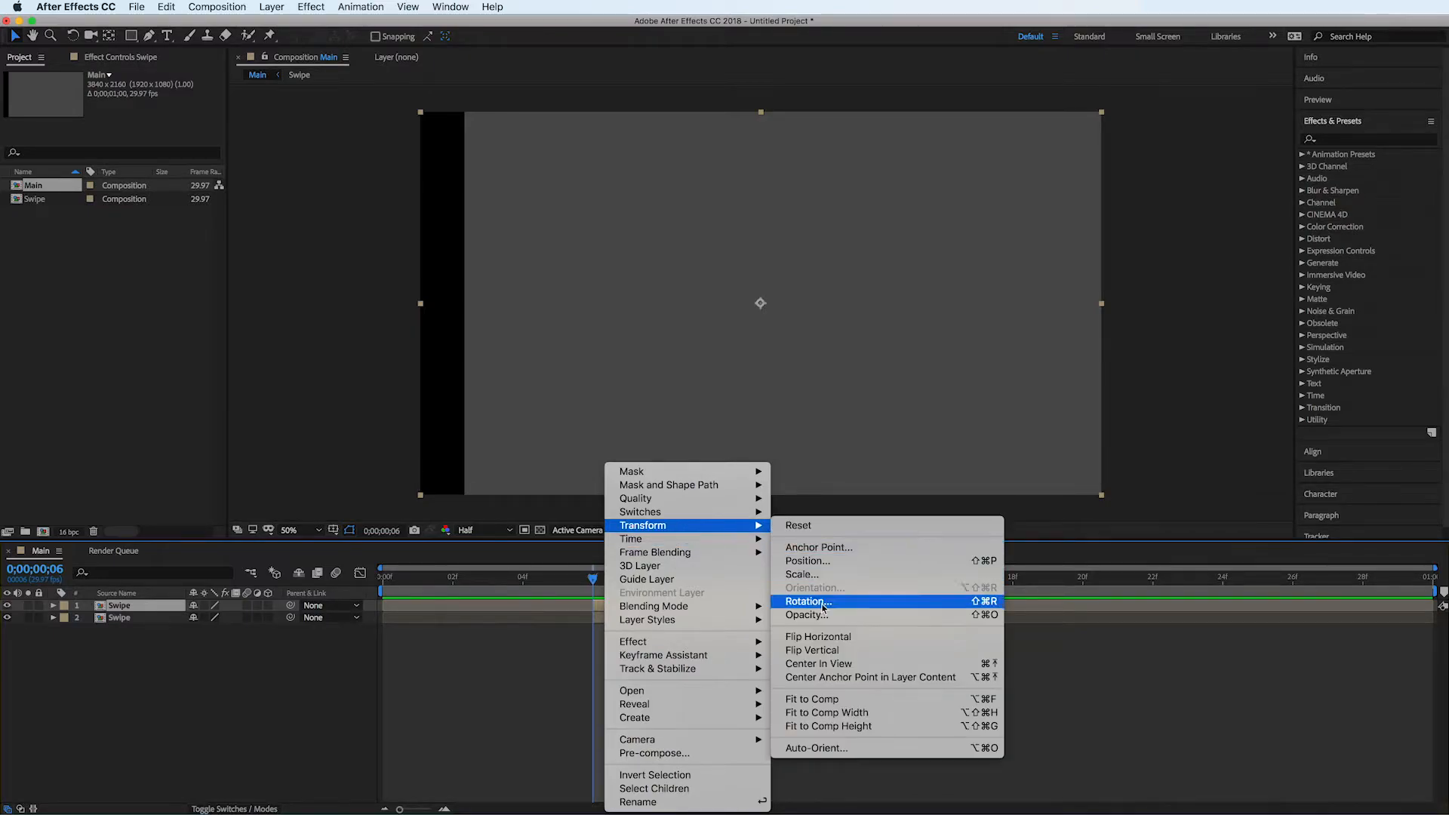
click(821, 642)
Time-reverse the upper, flipped Swipe layer.
right_click(606, 608)
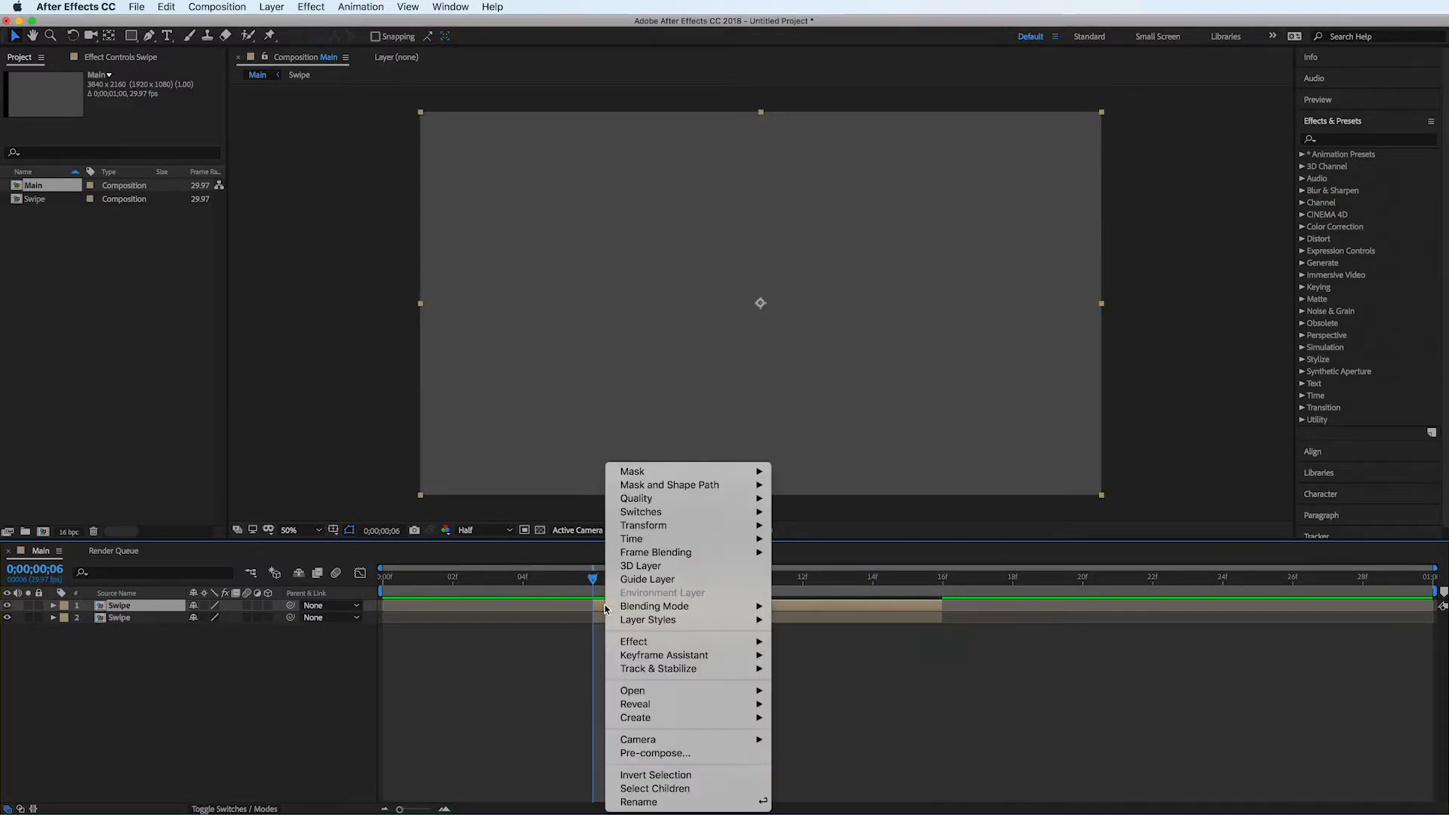
mouse_move(702, 540)
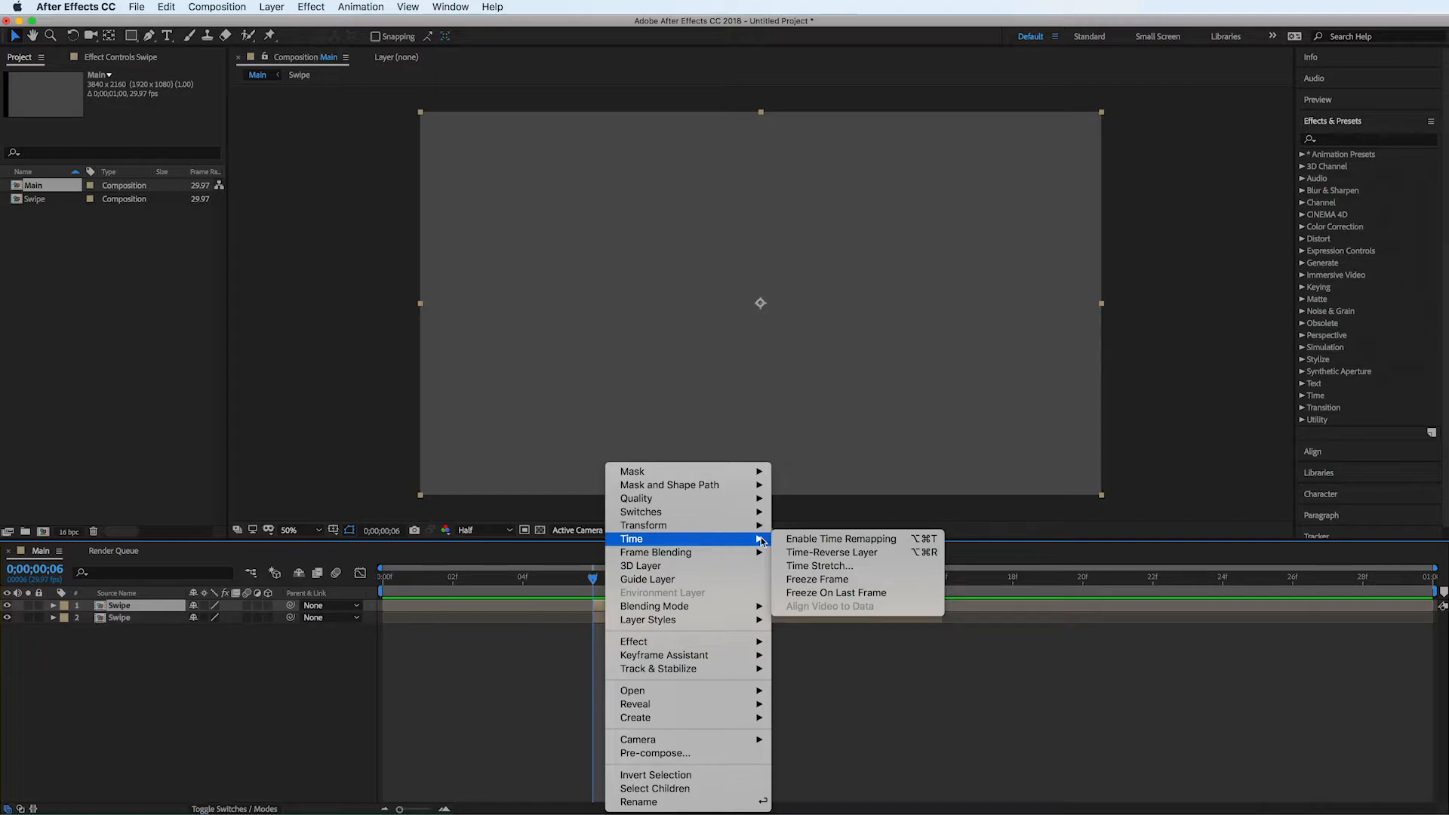
click(826, 552)
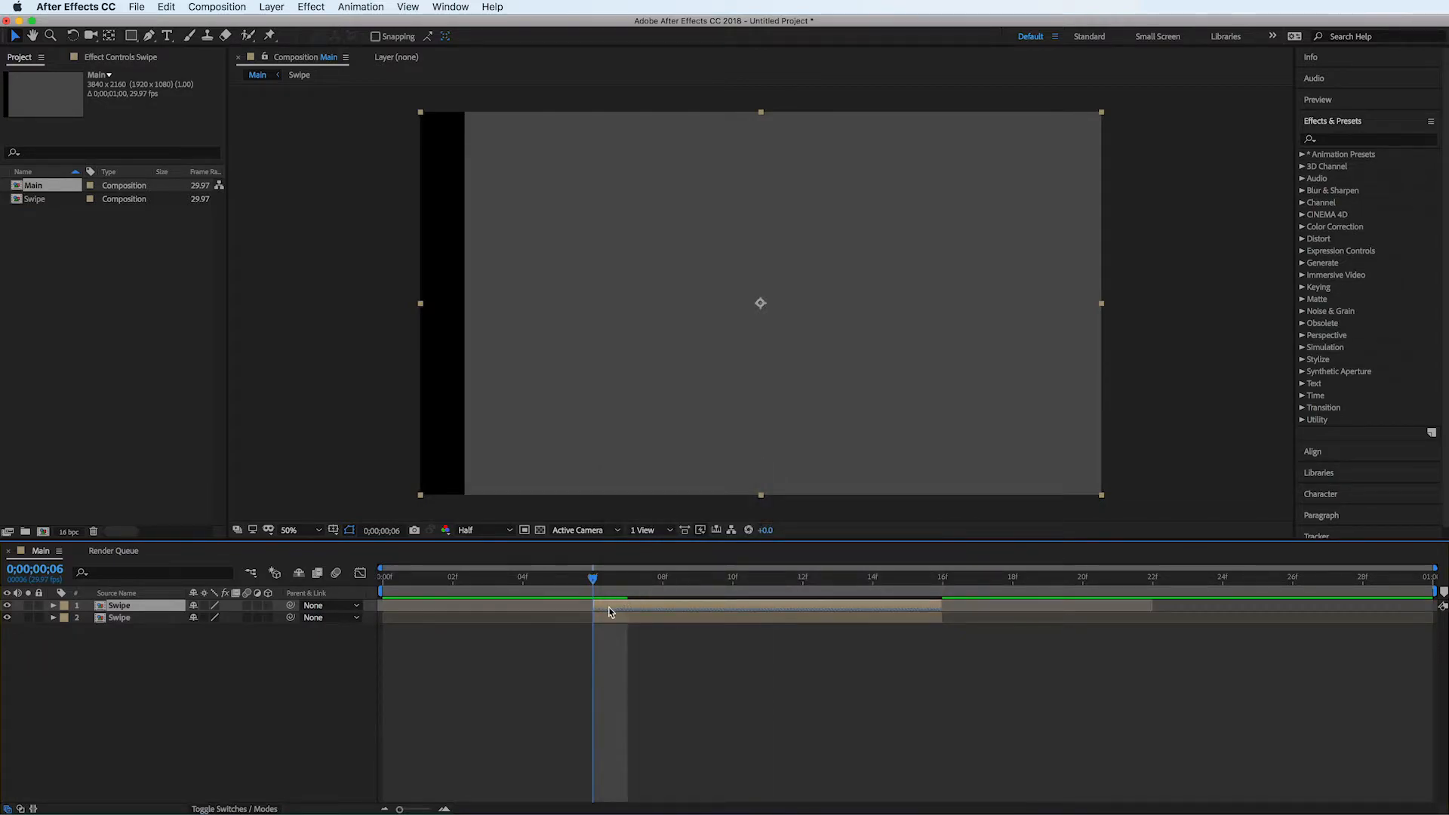
Move the reversed Swipe layer to start at frame 0 and the lower Swipe layer to start at frame 9.
drag(636, 608, 420, 618)
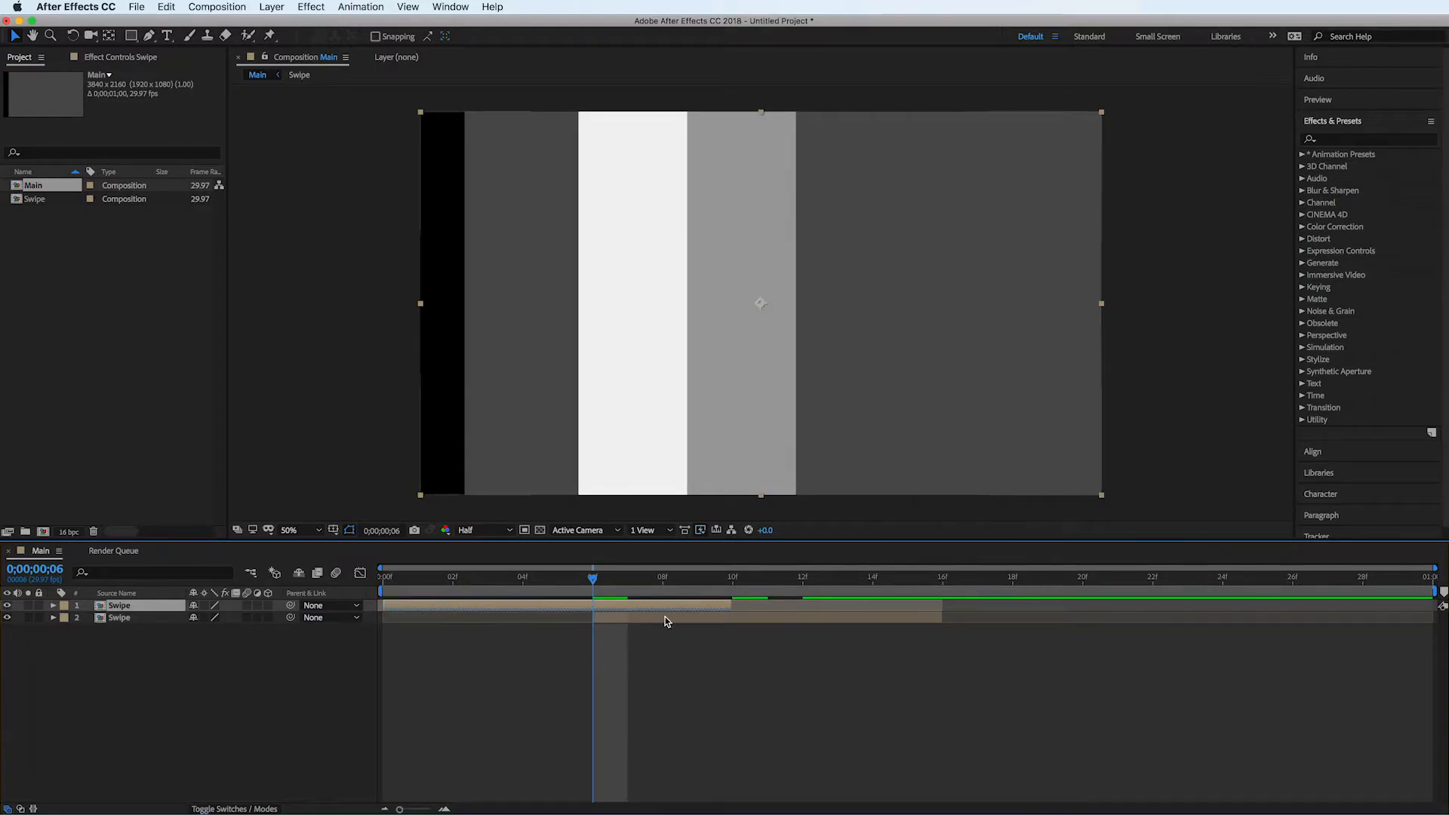
drag(610, 620, 739, 625)
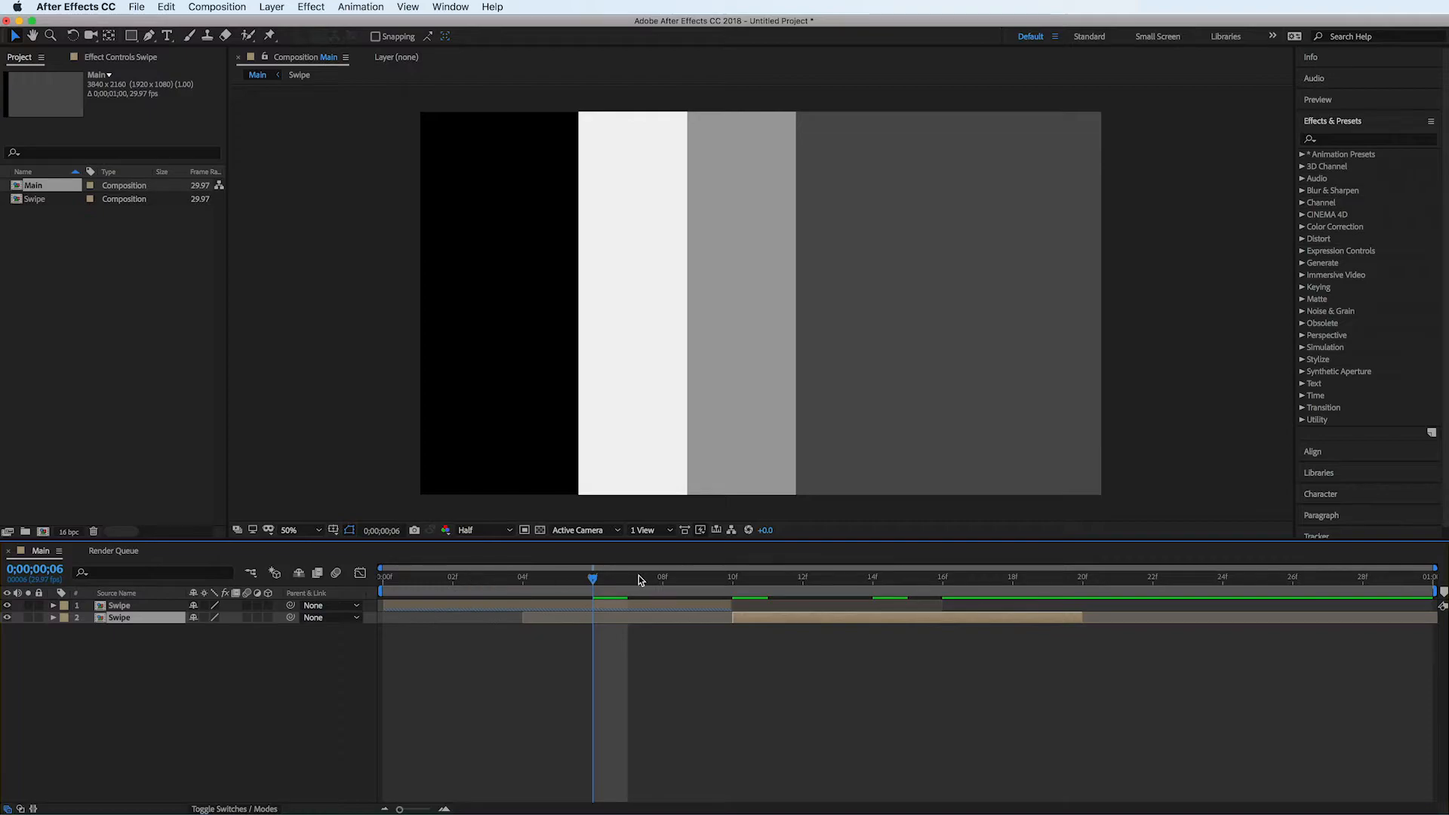
drag(639, 579, 434, 612)
click(481, 669)
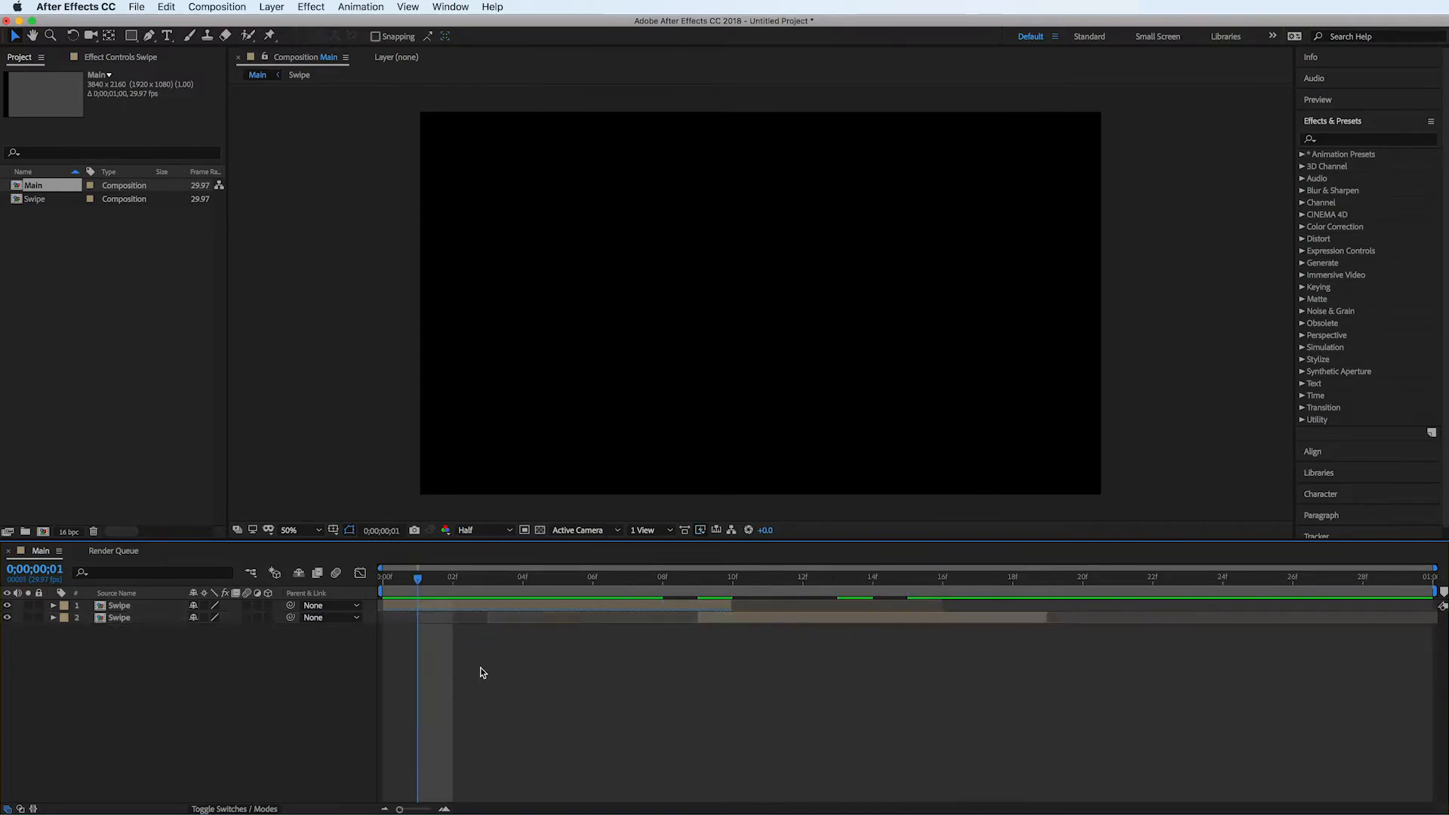
Enable motion blur for the Main composition and both Swipe layers, and preview the transition from the first frame.
click(337, 572)
click(246, 605)
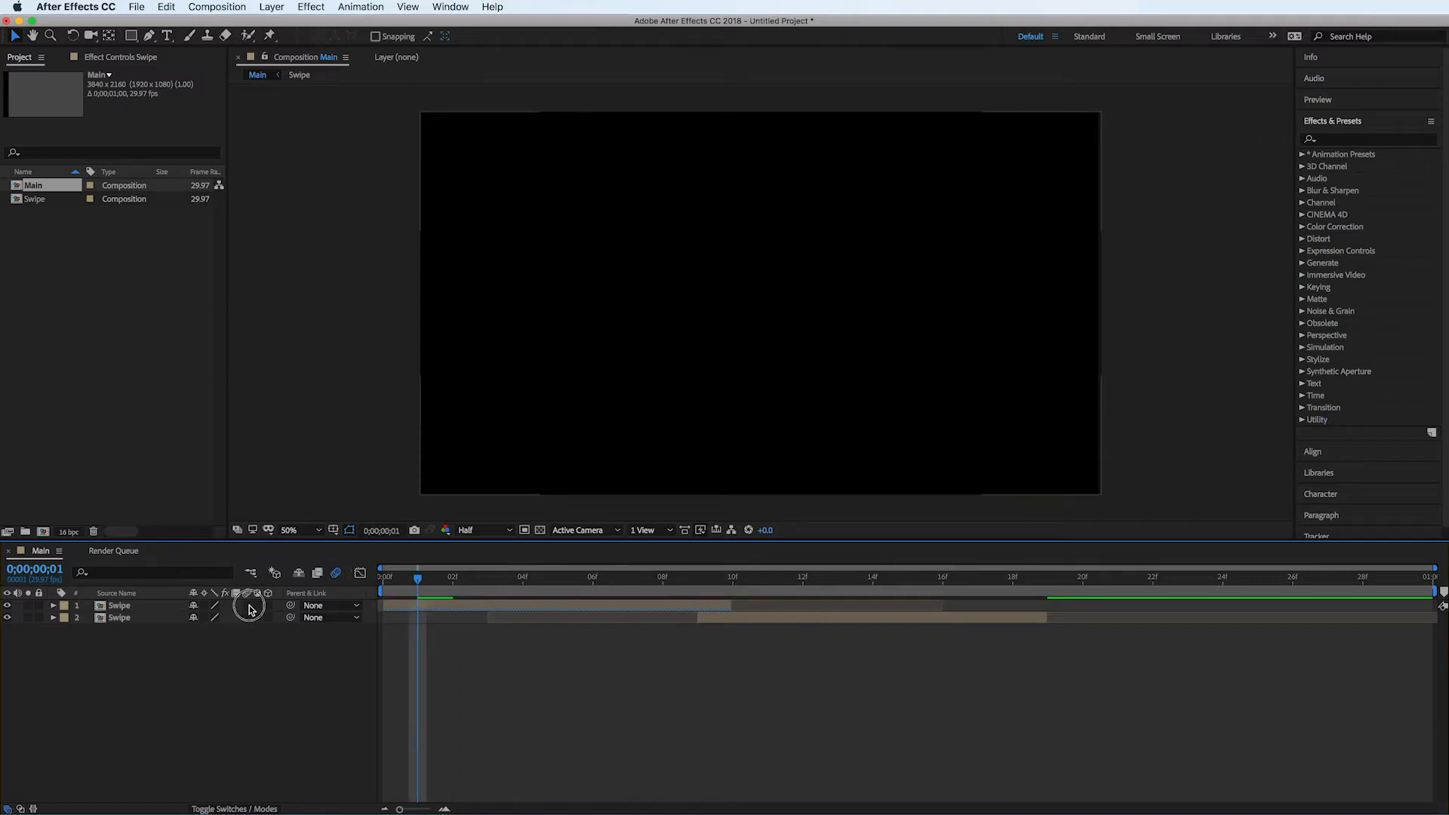
click(247, 618)
drag(416, 583, 664, 586)
key(Home)
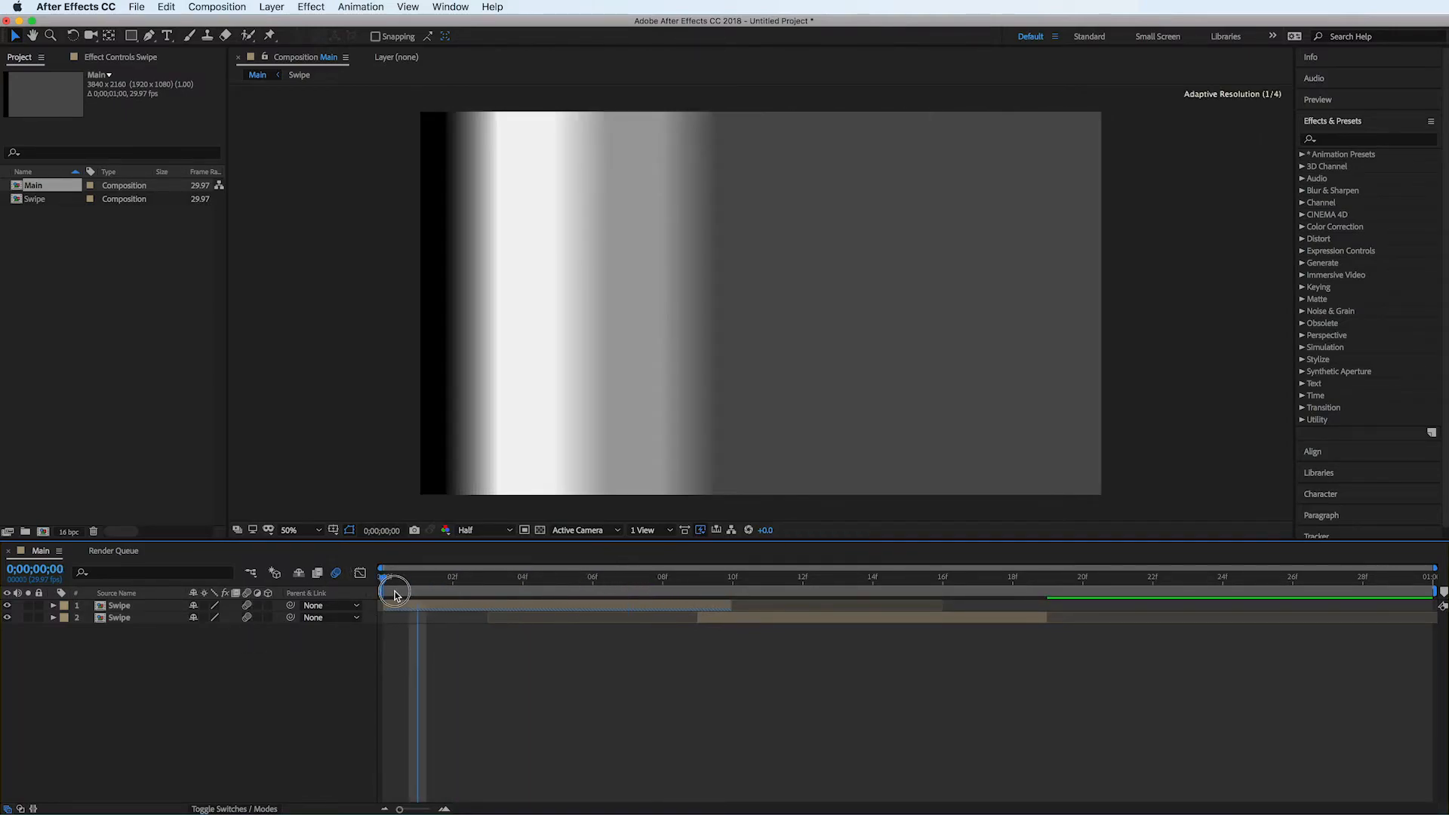
key(space)
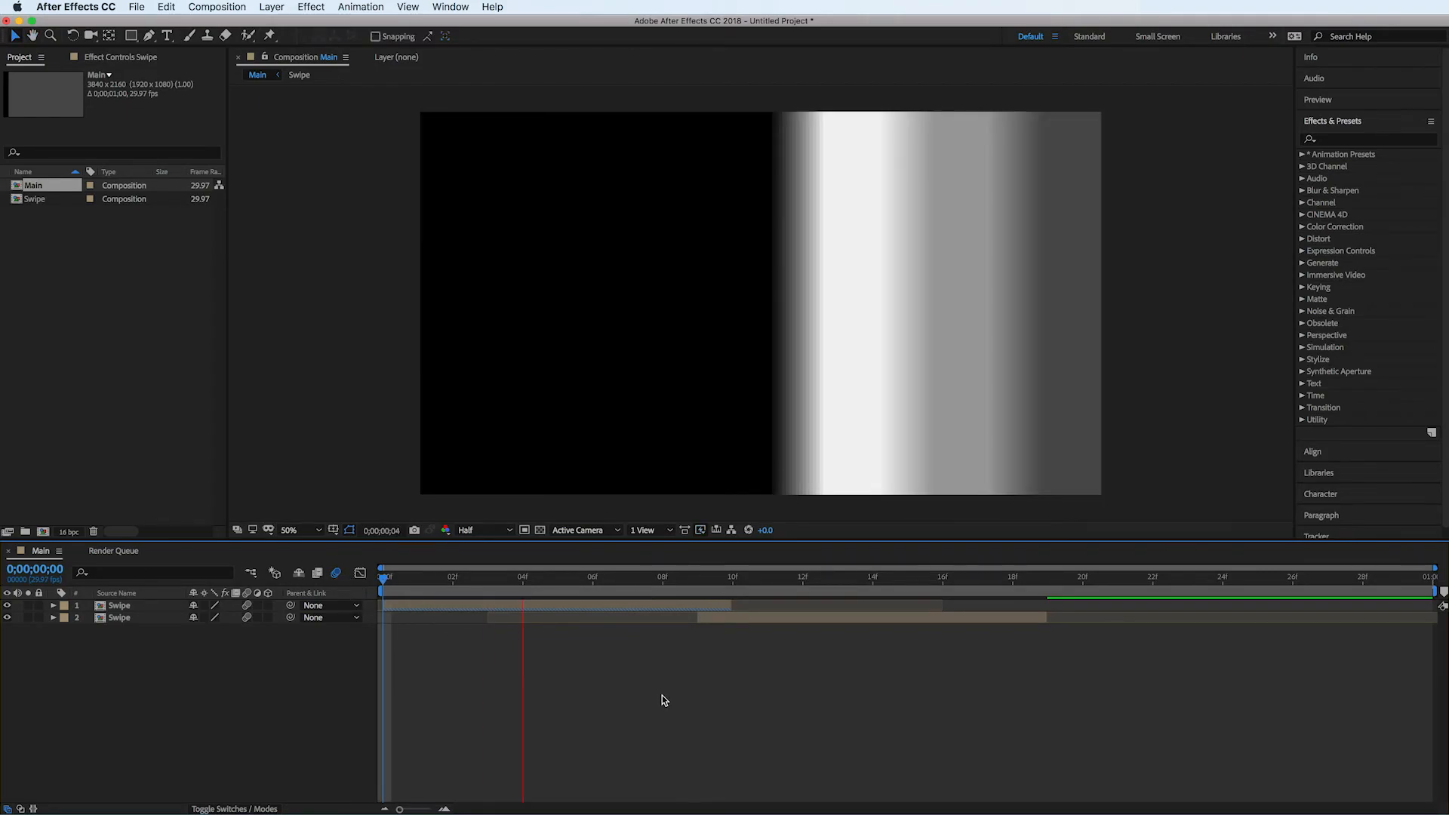